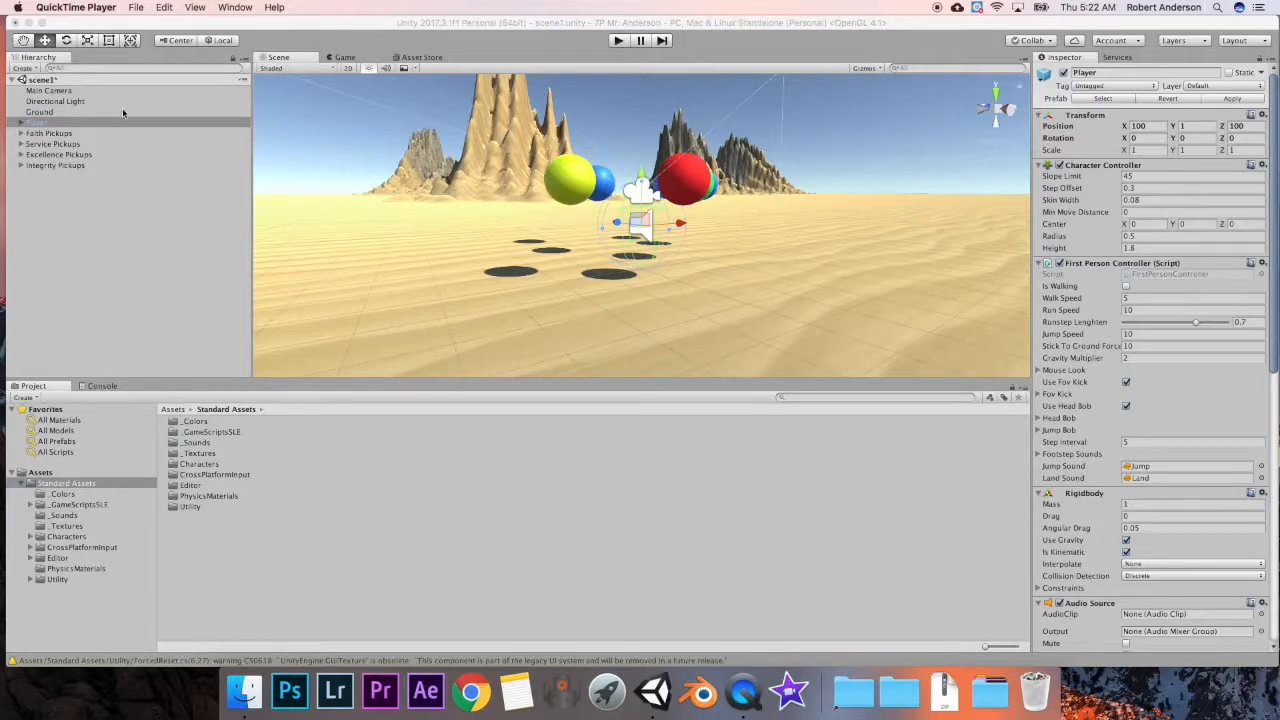
- Select the Directional Light and frame it in the scene together with the sand ground and the mountains
left_click(82, 106)
double_click(72, 103)
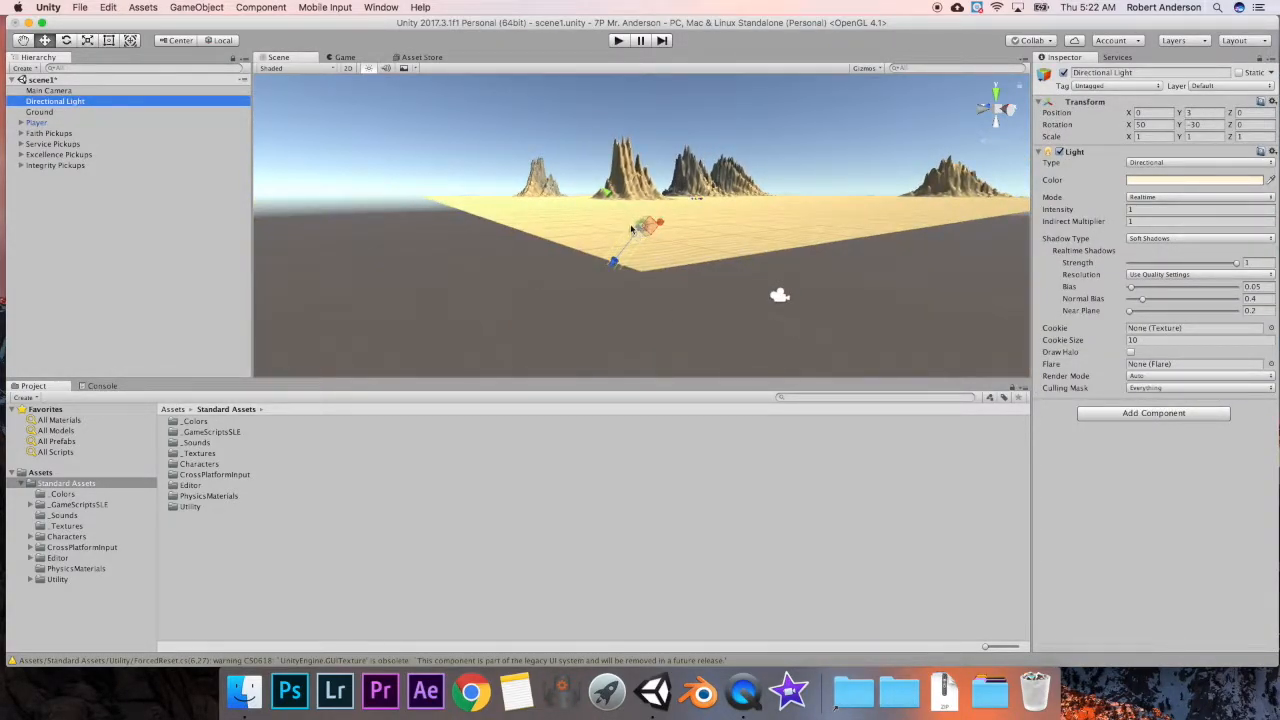
middle_click_drag(700, 165, 645, 258)
right_click_drag(678, 245, 704, 239)
middle_click_drag(704, 239, 745, 188)
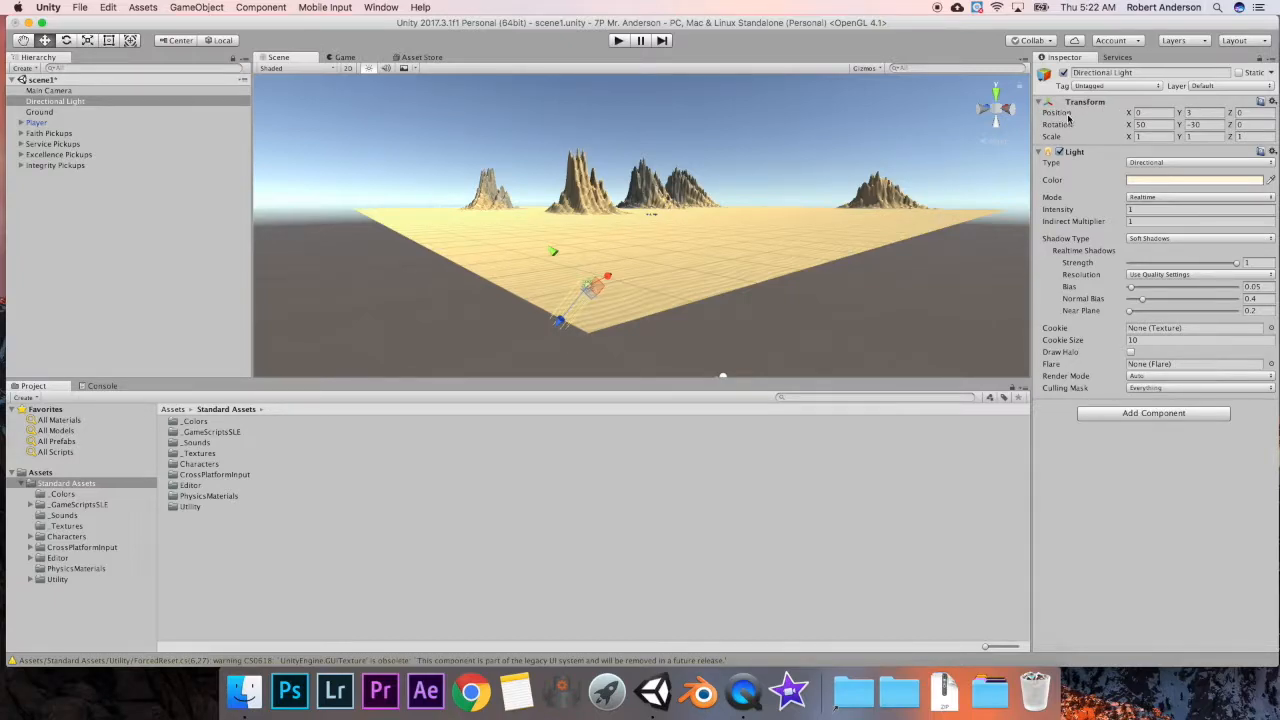
- Examine the Directional Light's X and Y rotation values against the lighting in the scene
left_click(1141, 124)
left_click(1207, 124)
right_click_drag(679, 277, 667, 421)
right_click_drag(674, 337, 721, 337)
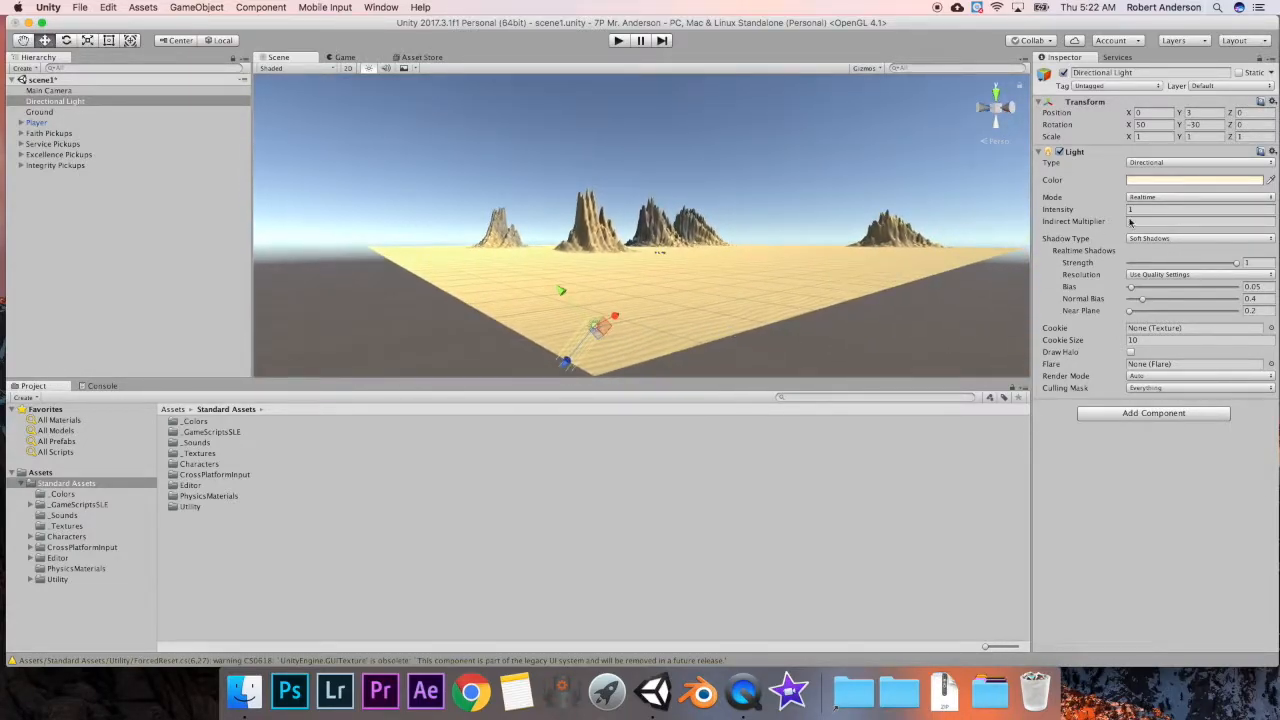
left_click(1166, 122)
left_click(1205, 124)
left_click(1154, 124)
left_click(1212, 124)
- Rotate the Directional Light to about X 5.36, Y -141.75, Z -54.31, putting the sun low behind the mountains
left_click(66, 40)
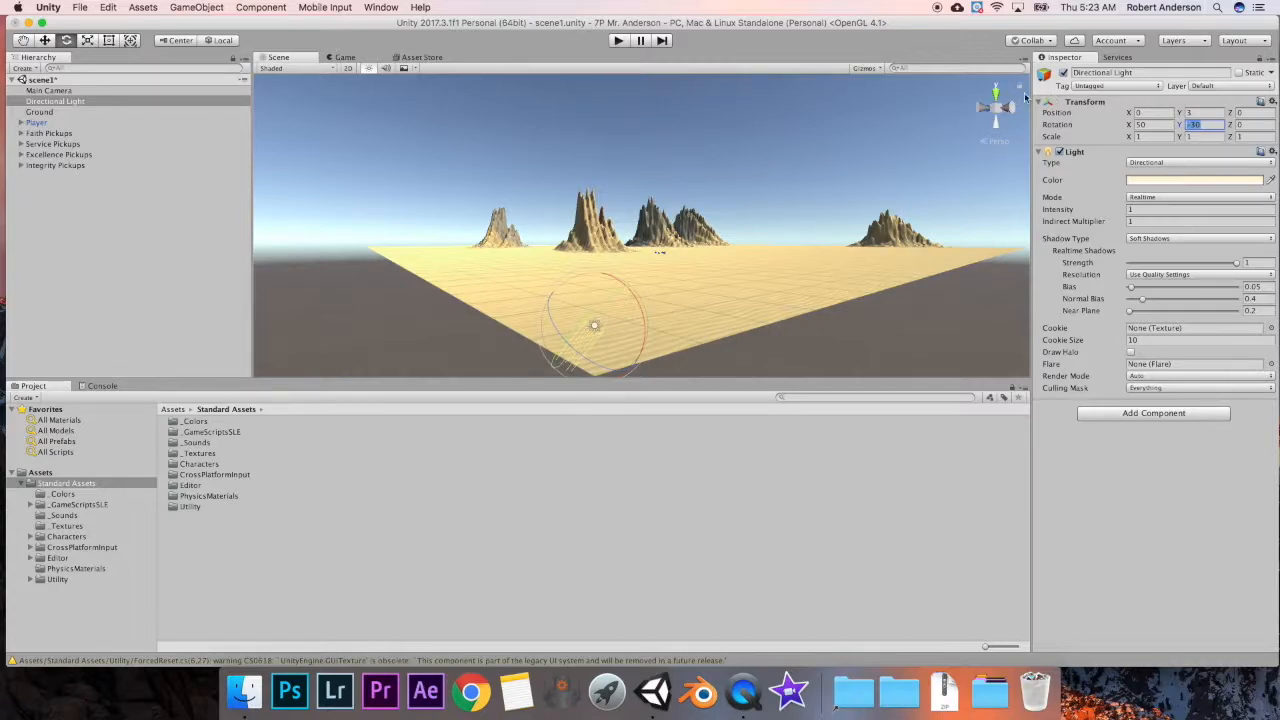
middle_click_drag(624, 279, 629, 264)
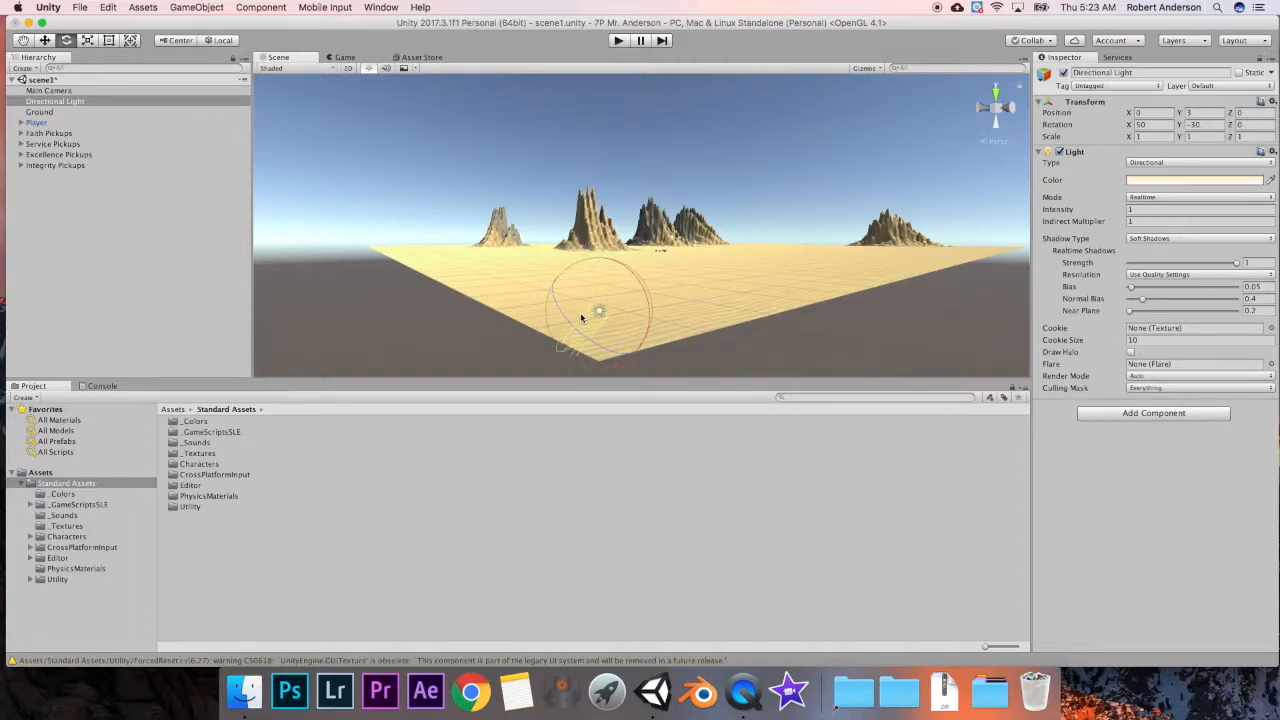
left_click_drag(586, 316, 736, 212)
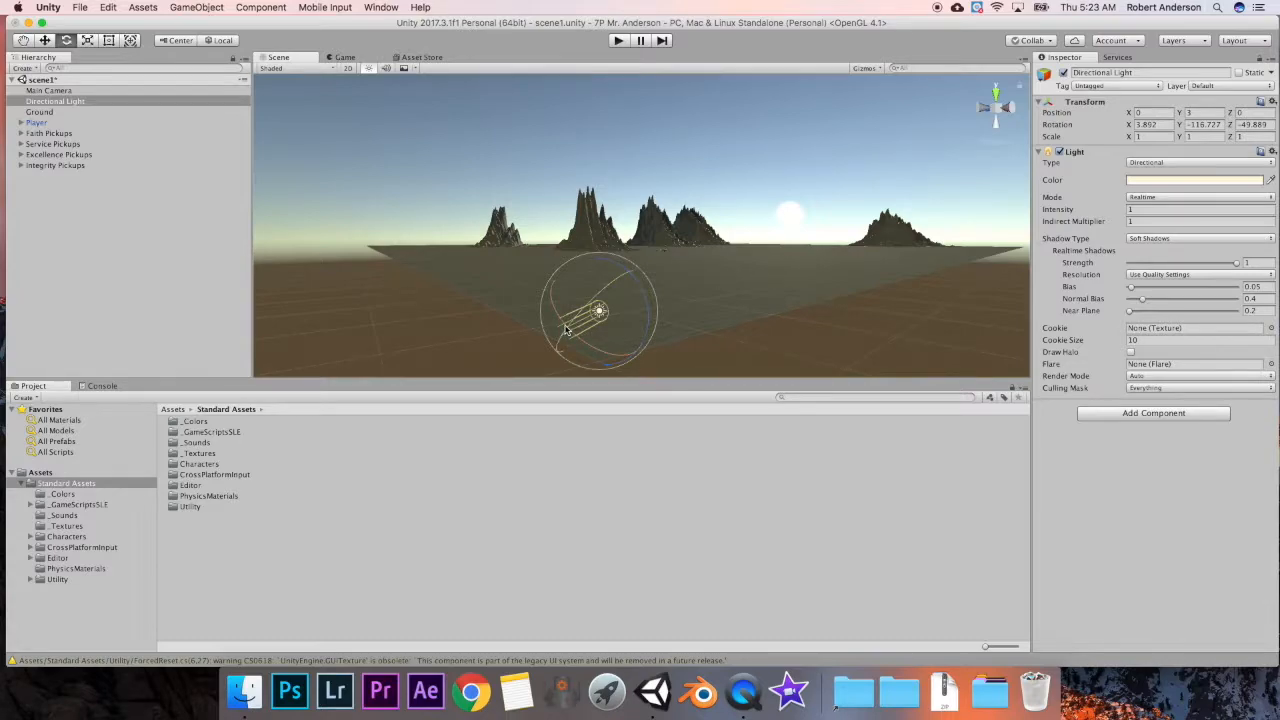
left_click_drag(565, 327, 600, 332)
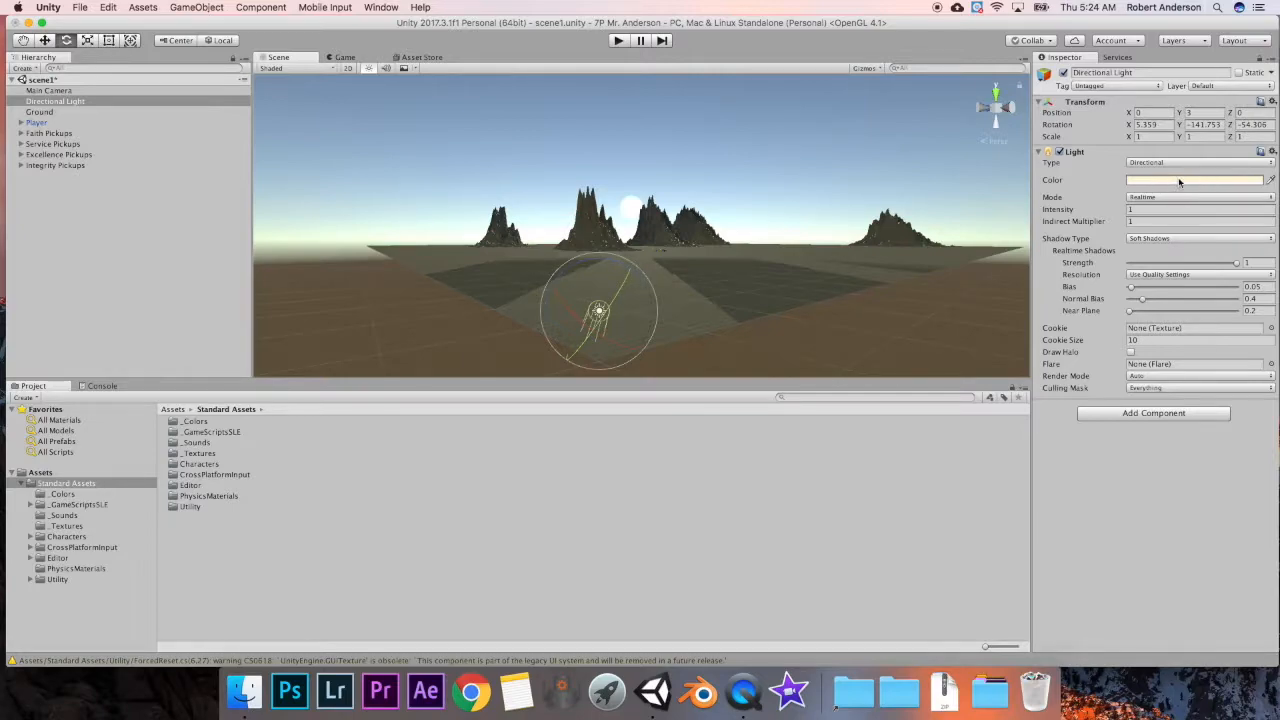
- Try several hues for the Directional Light's color and set it to light green, hex 9AFFA3FF
left_click(1166, 183)
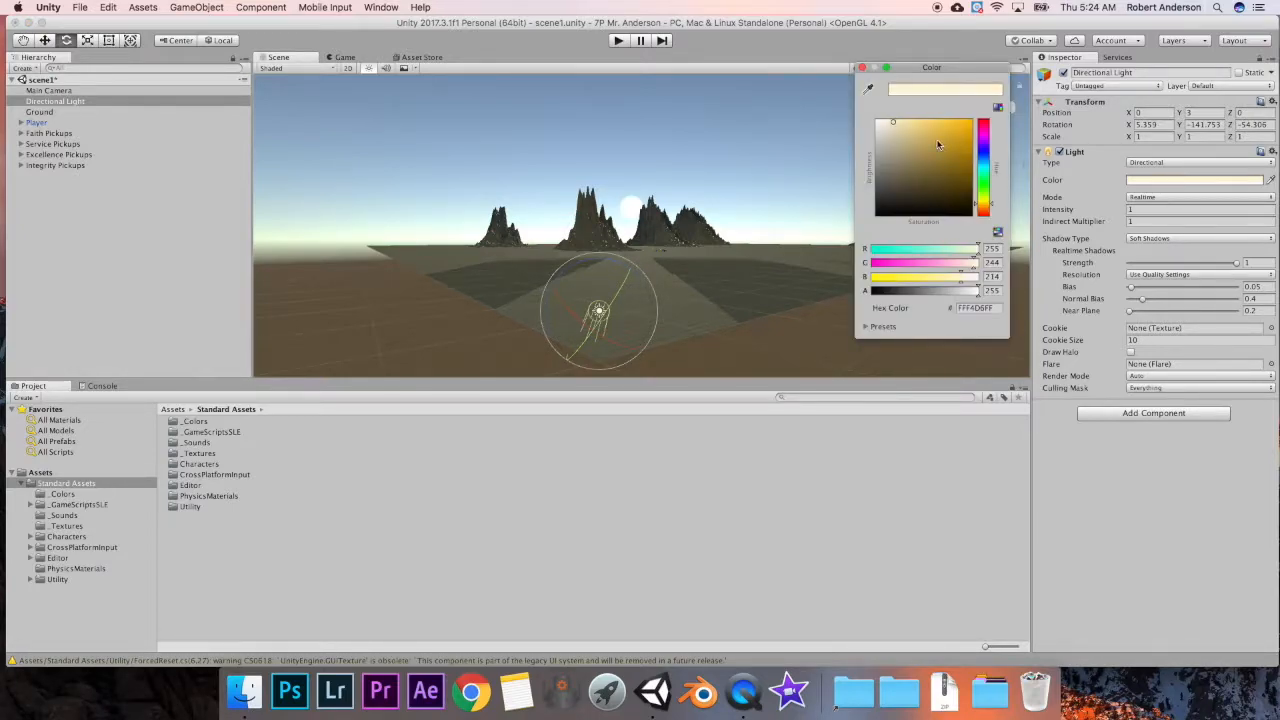
left_click_drag(896, 122, 884, 151)
left_click(984, 126)
left_click(985, 149)
left_click(949, 134)
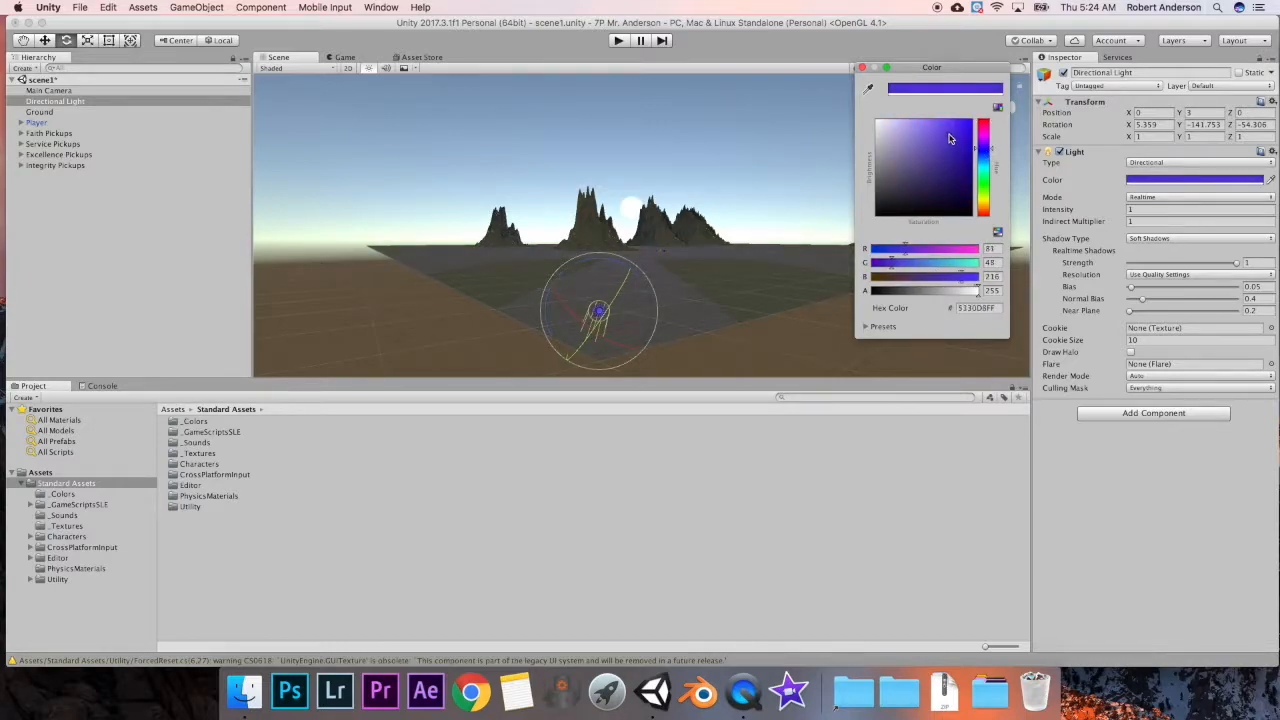
left_click(976, 181)
left_click_drag(900, 171, 914, 121)
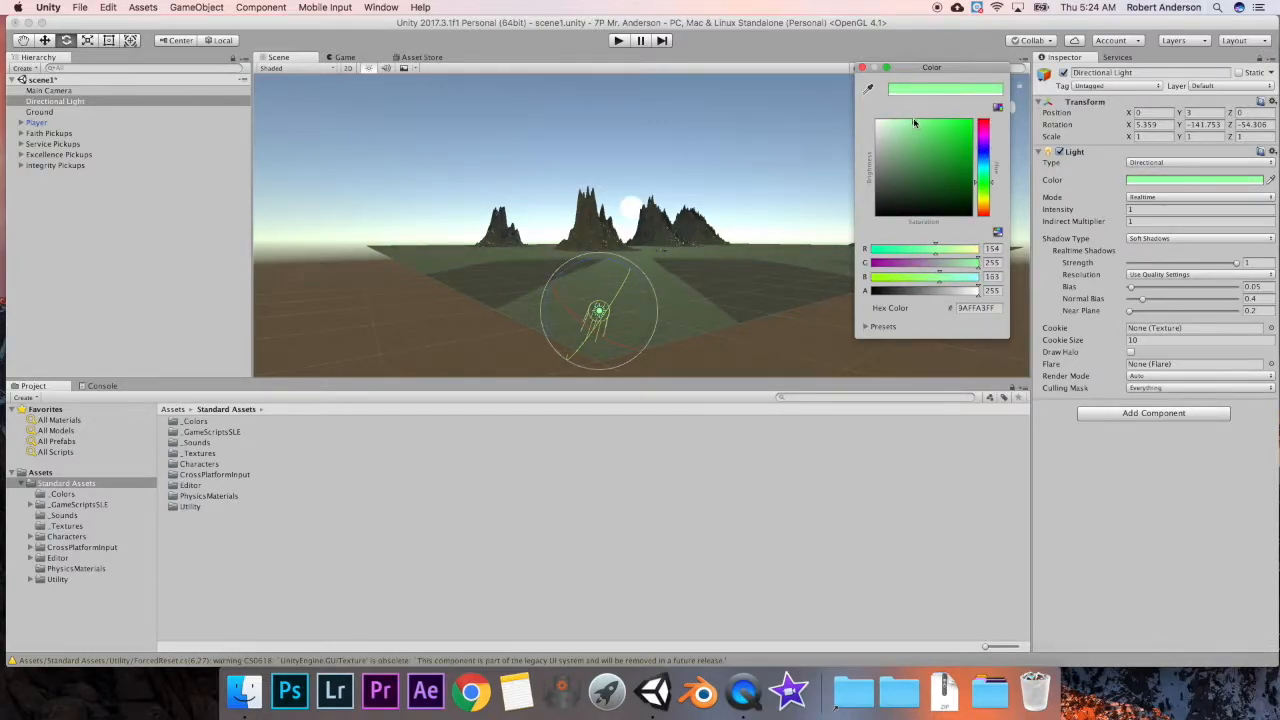
- Try an intensity of 5 on the Directional Light and set it back to 1
left_click(1145, 211)
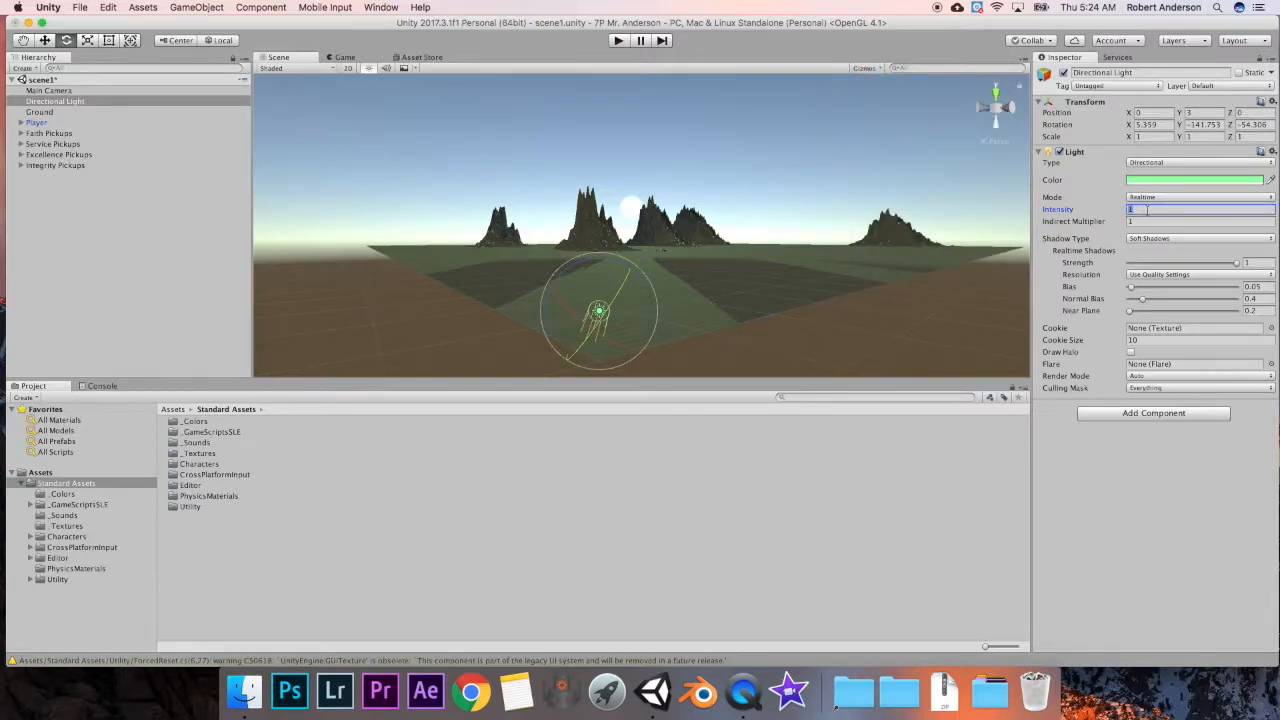
type("3")
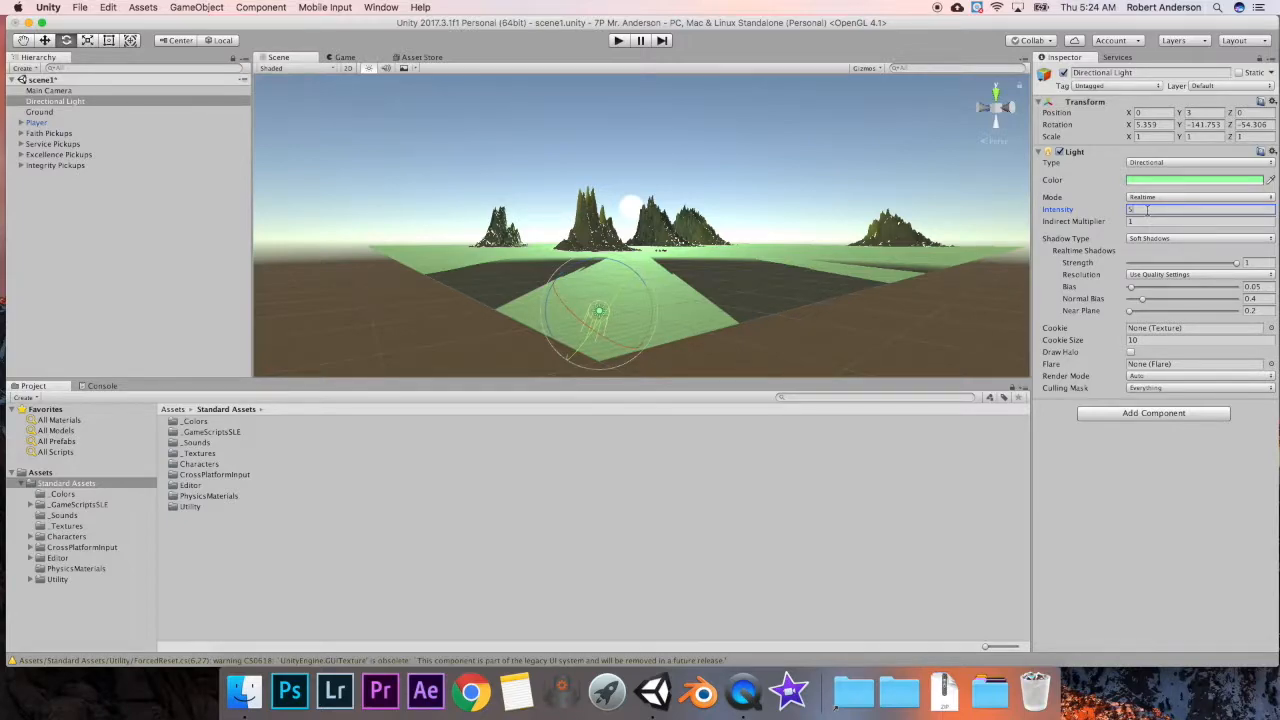
key("BackSpace")
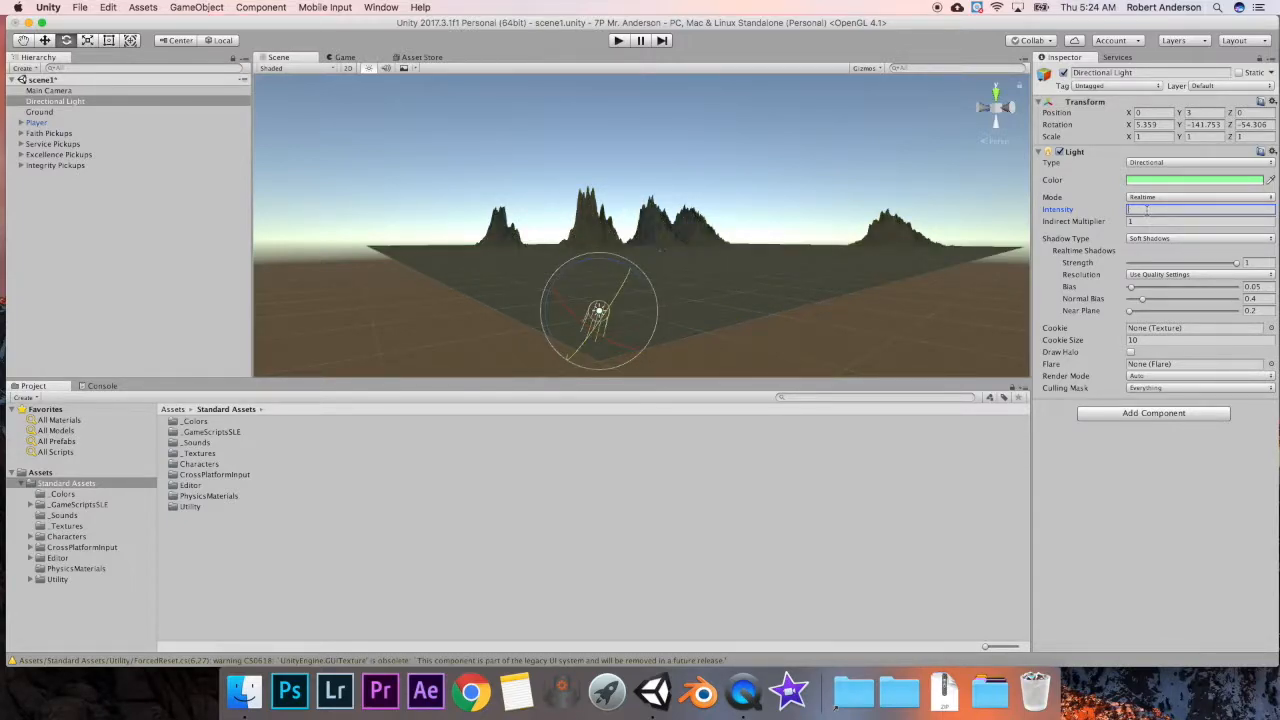
type("1")
middle_click_drag(650, 184, 600, 200)
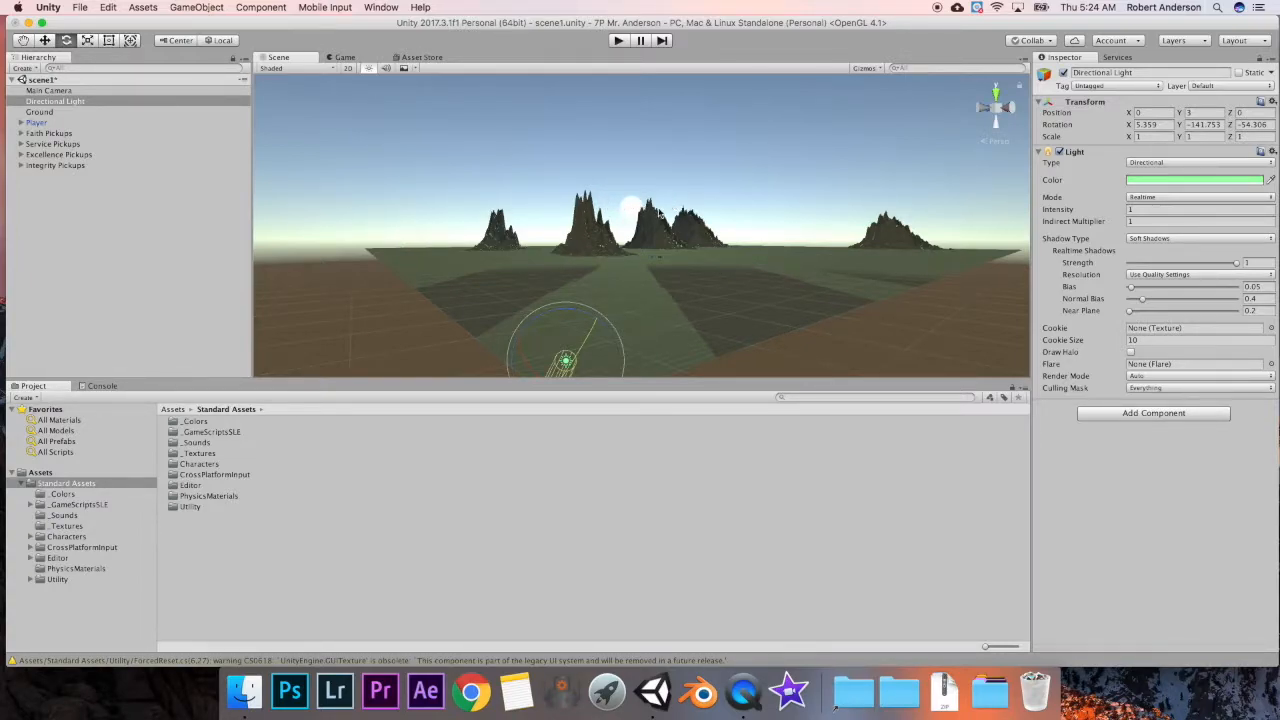
- Frame the first Faith sphere in the Faith Pickups group and add a point light there, keeping its default name
left_click(20, 133)
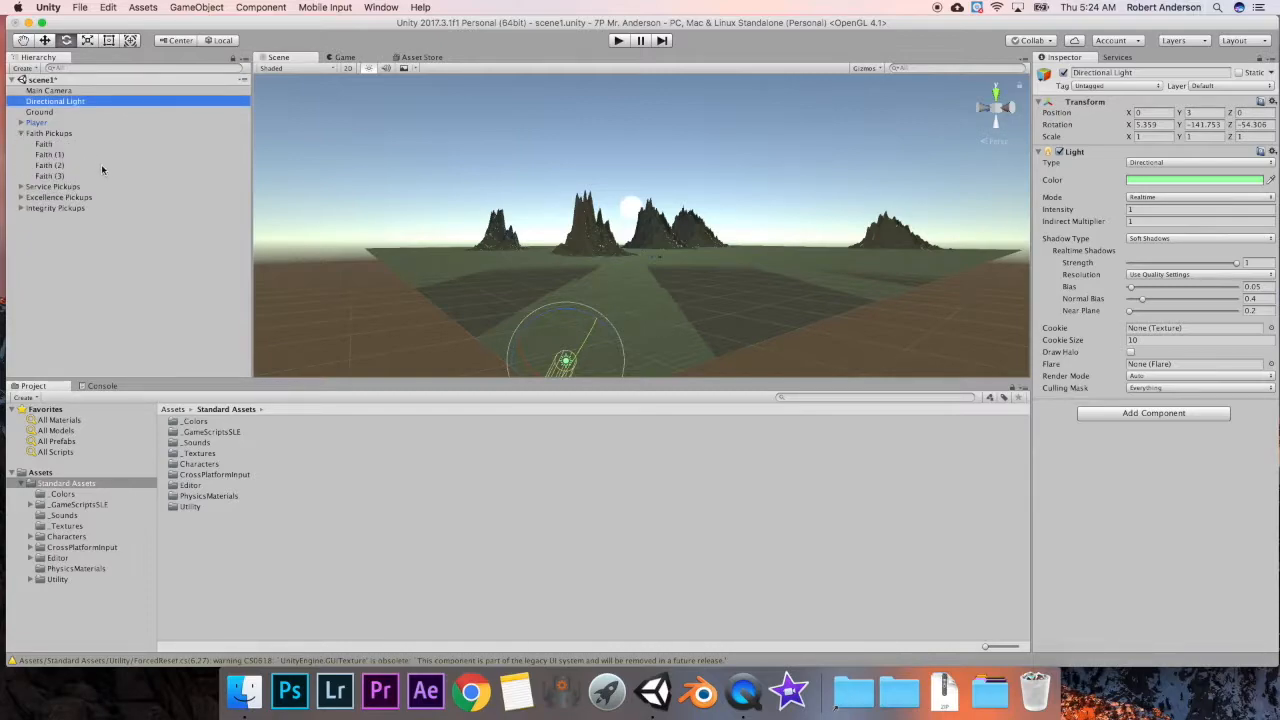
double_click(45, 145)
right_click_drag(778, 173, 700, 229)
scroll(700, 229, "down", 5)
scroll(543, 149, "up", 3)
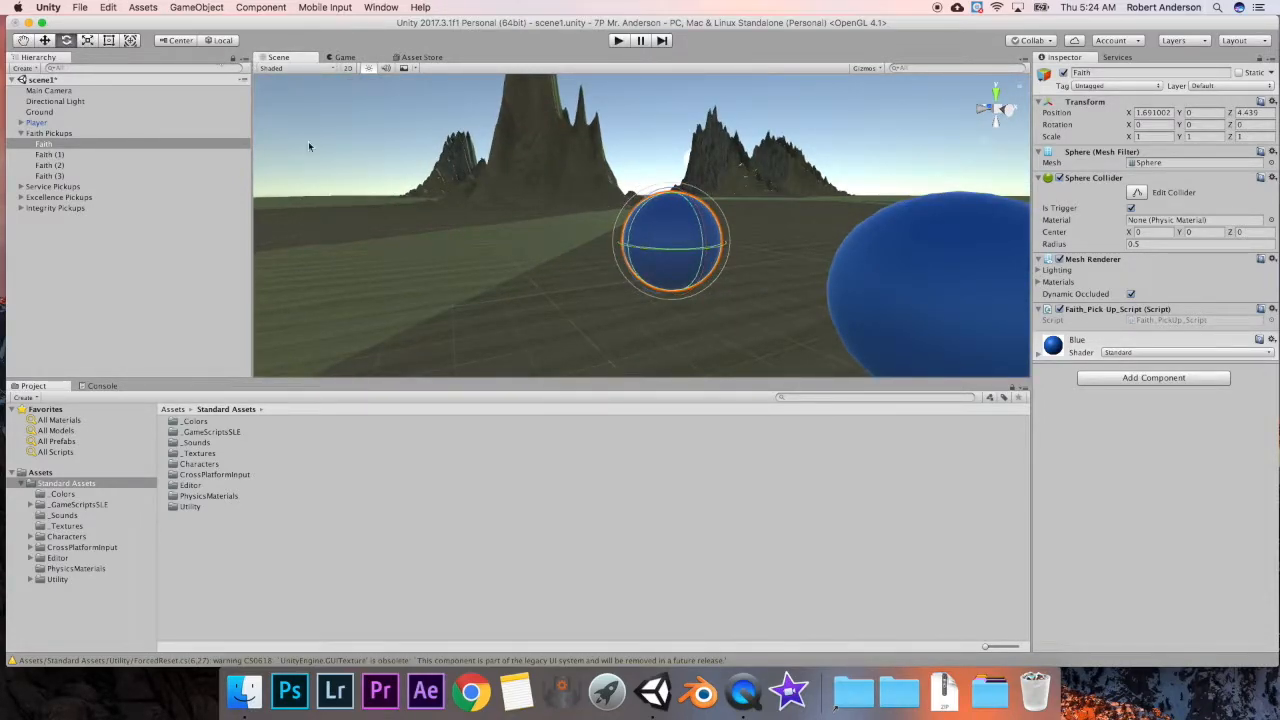
left_click(210, 9)
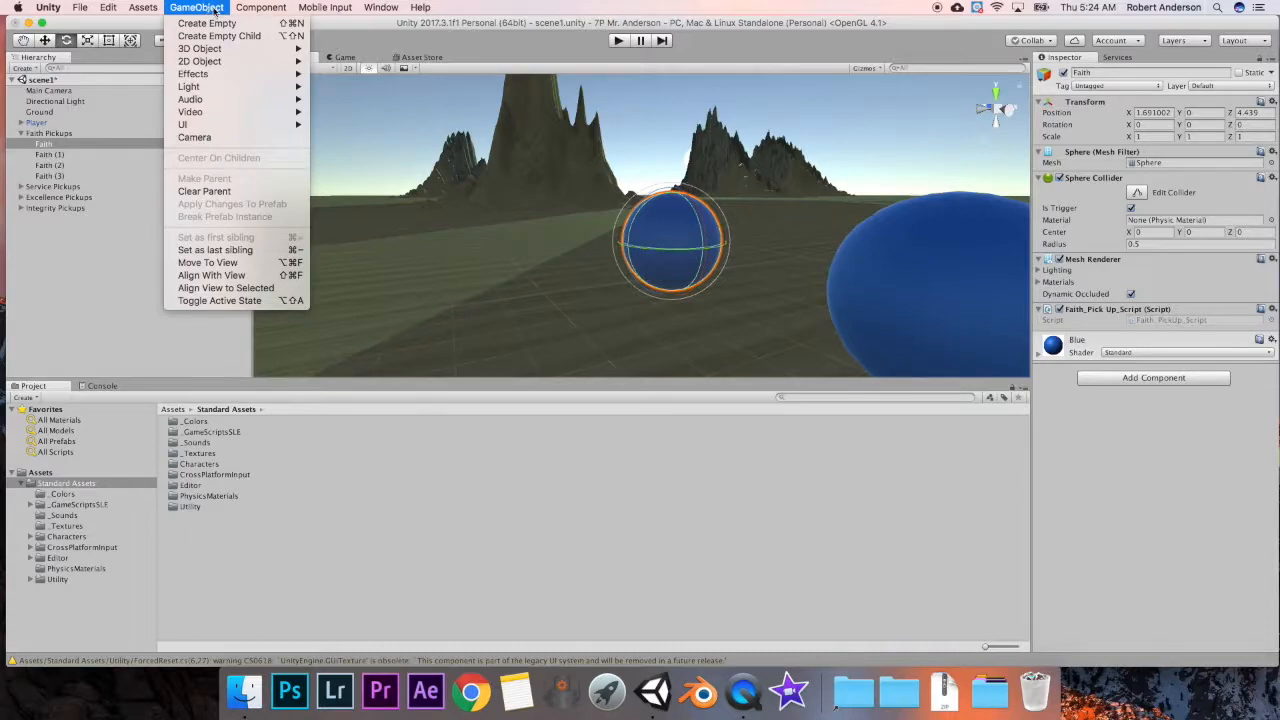
mouse_move(232, 88)
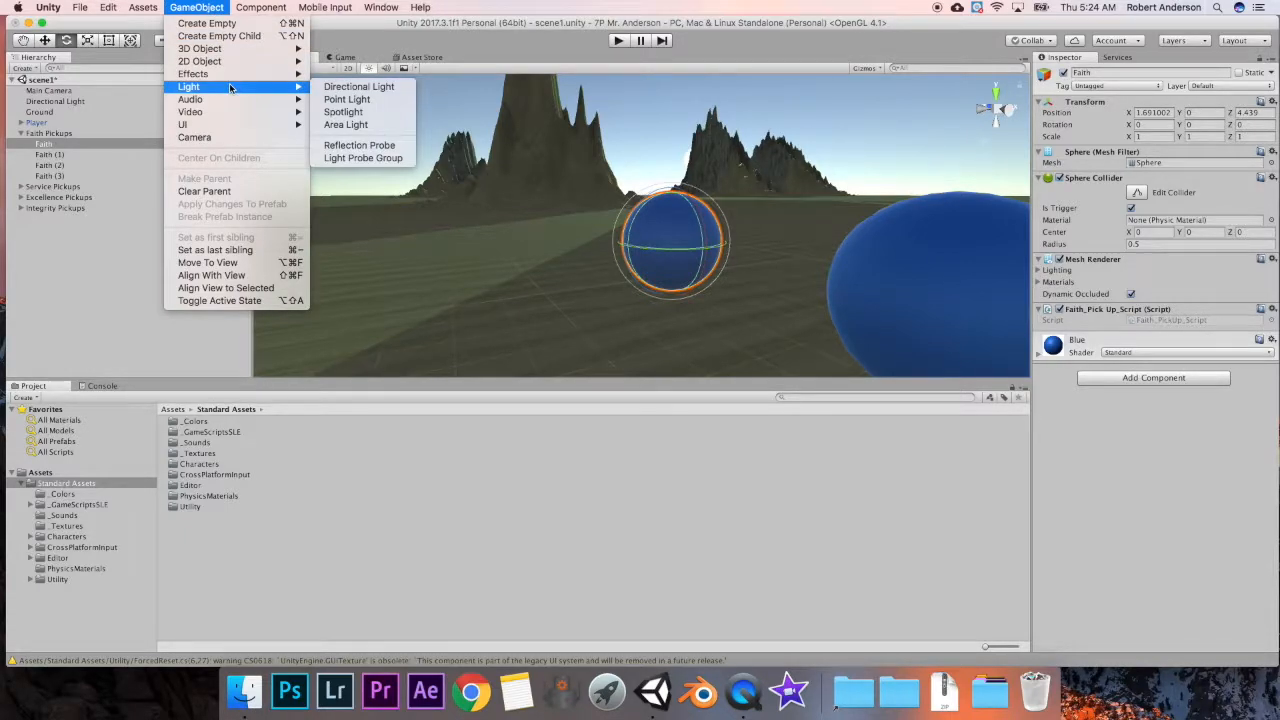
left_click(350, 100)
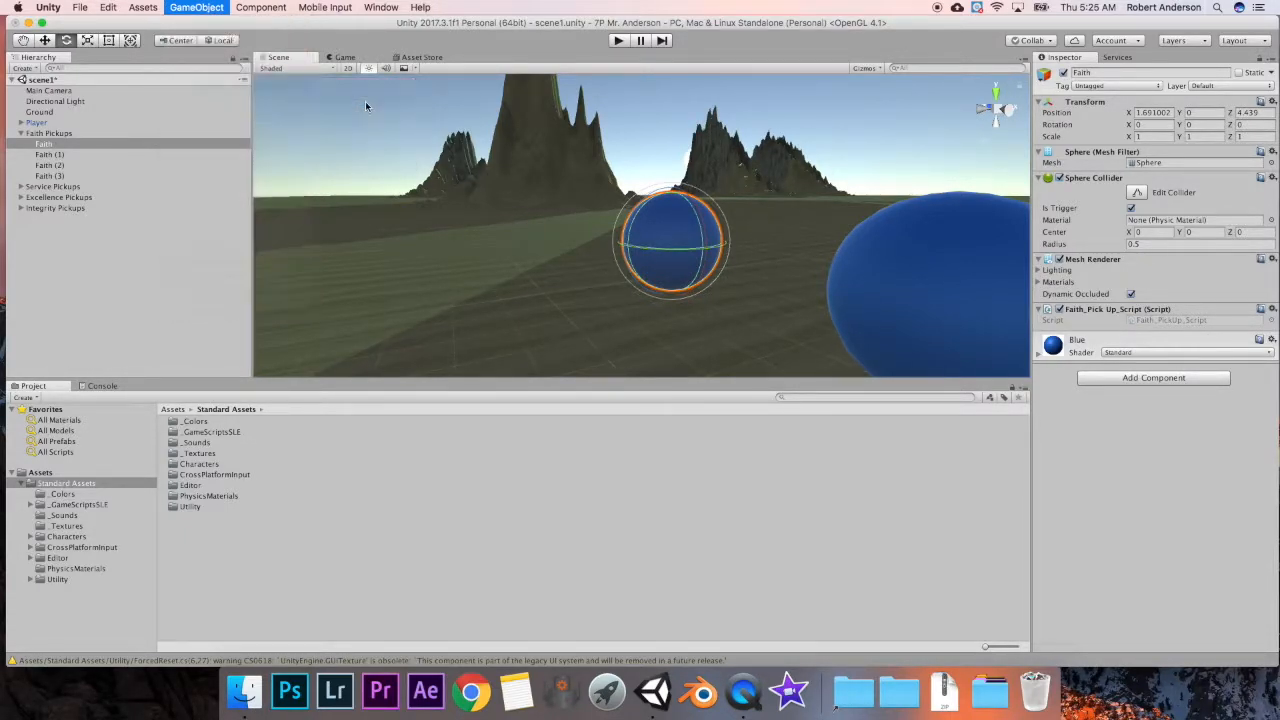
left_click(45, 223)
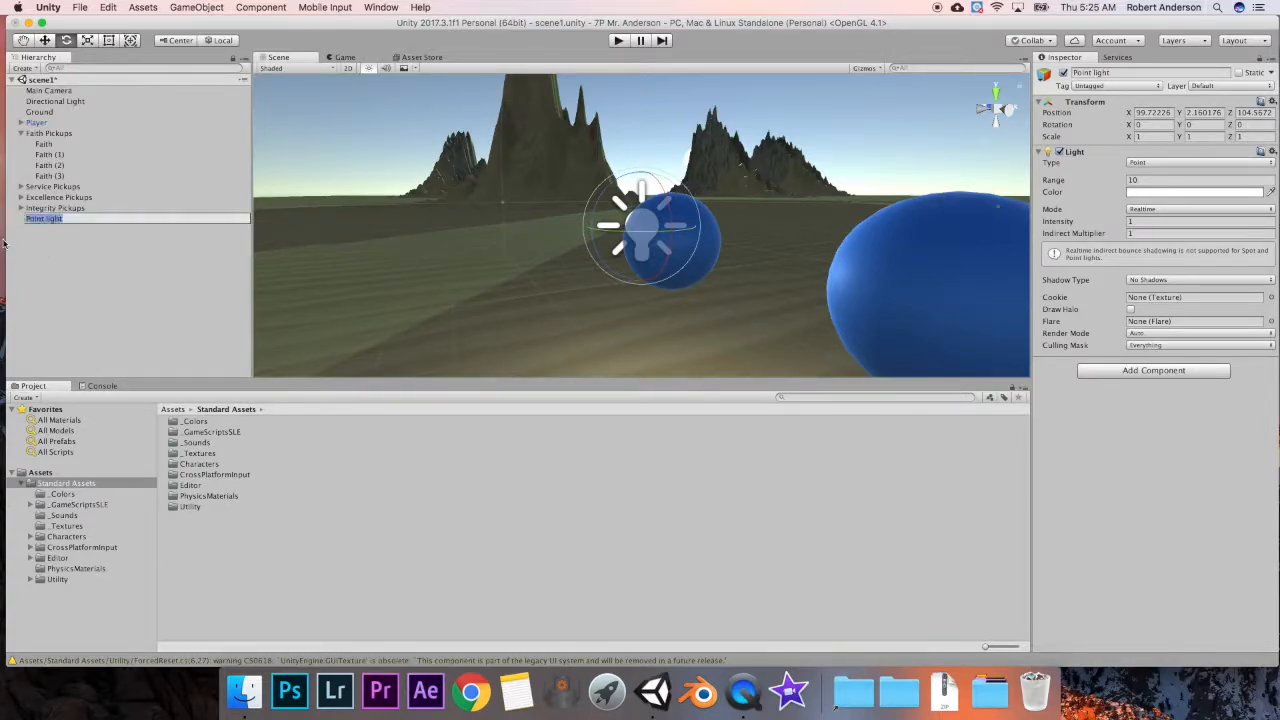
left_click(74, 233)
- Move the point light above the pickup spheres, to about X 102.23, Y 3.1, Z 104.57
double_click(70, 219)
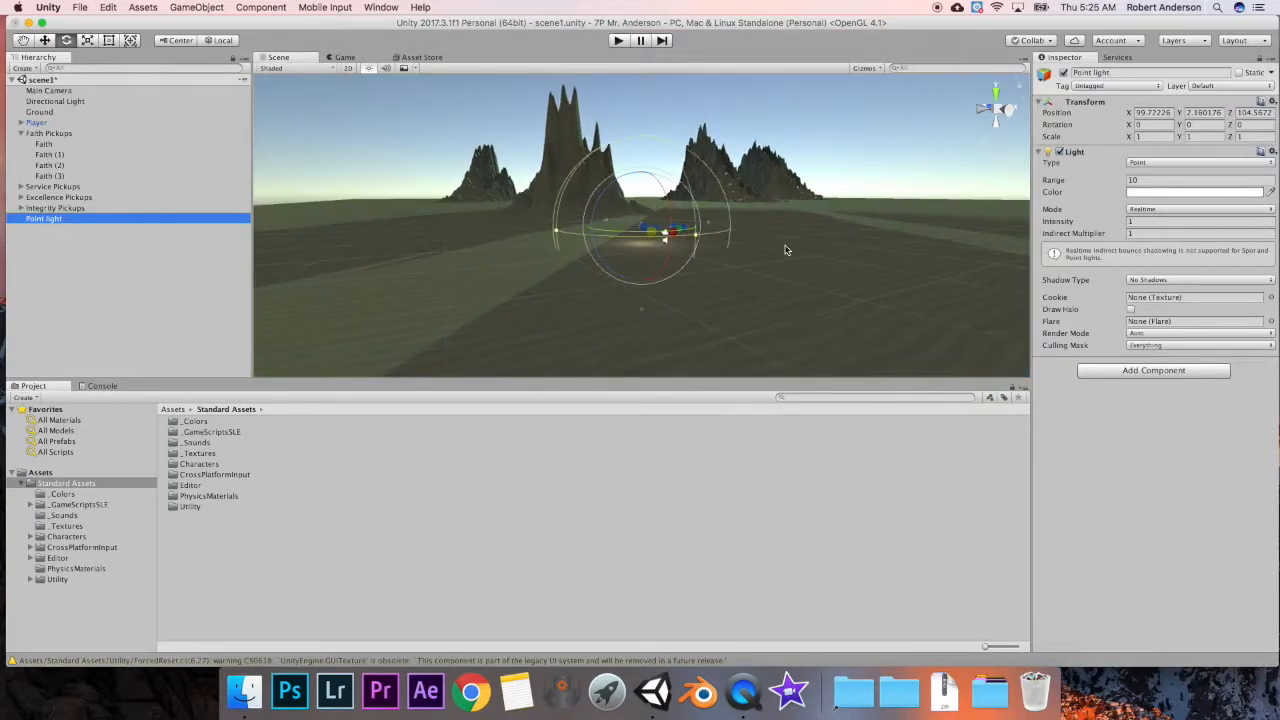
left_click(44, 40)
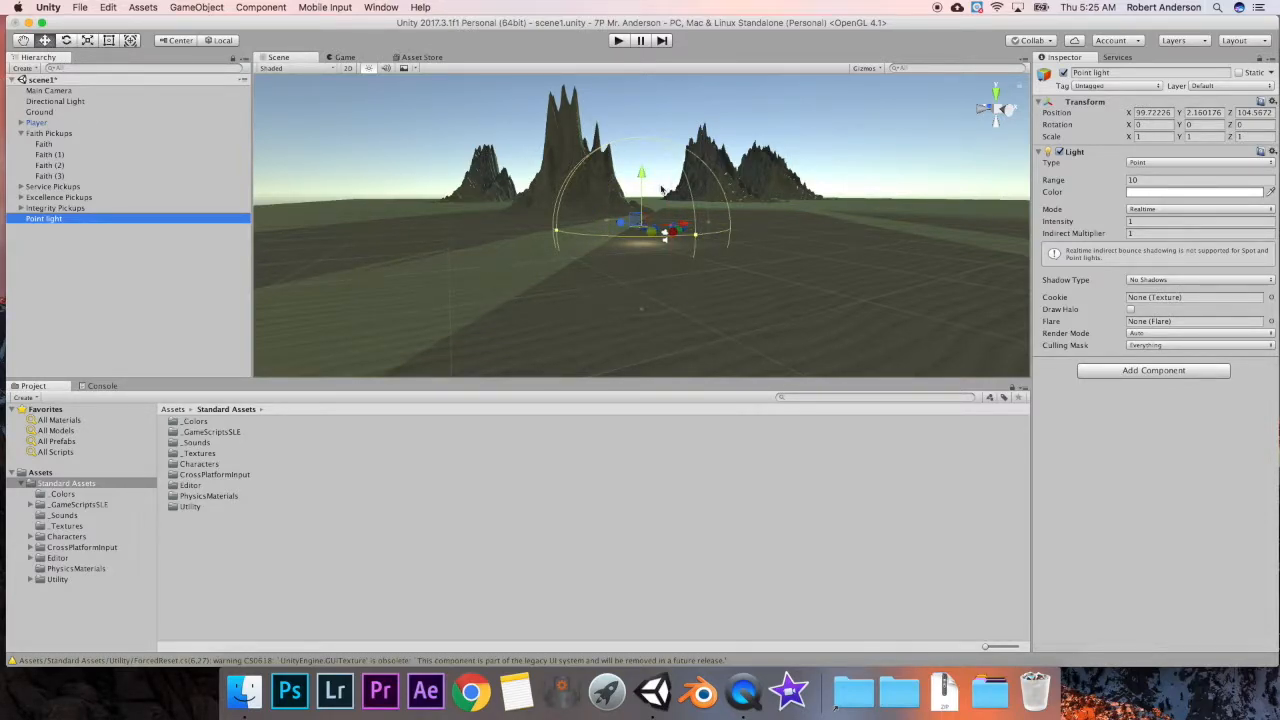
mouse_move(641, 176)
left_mouse_down()
mouse_move(643, 155)
mouse_move(641, 168)
left_mouse_up()
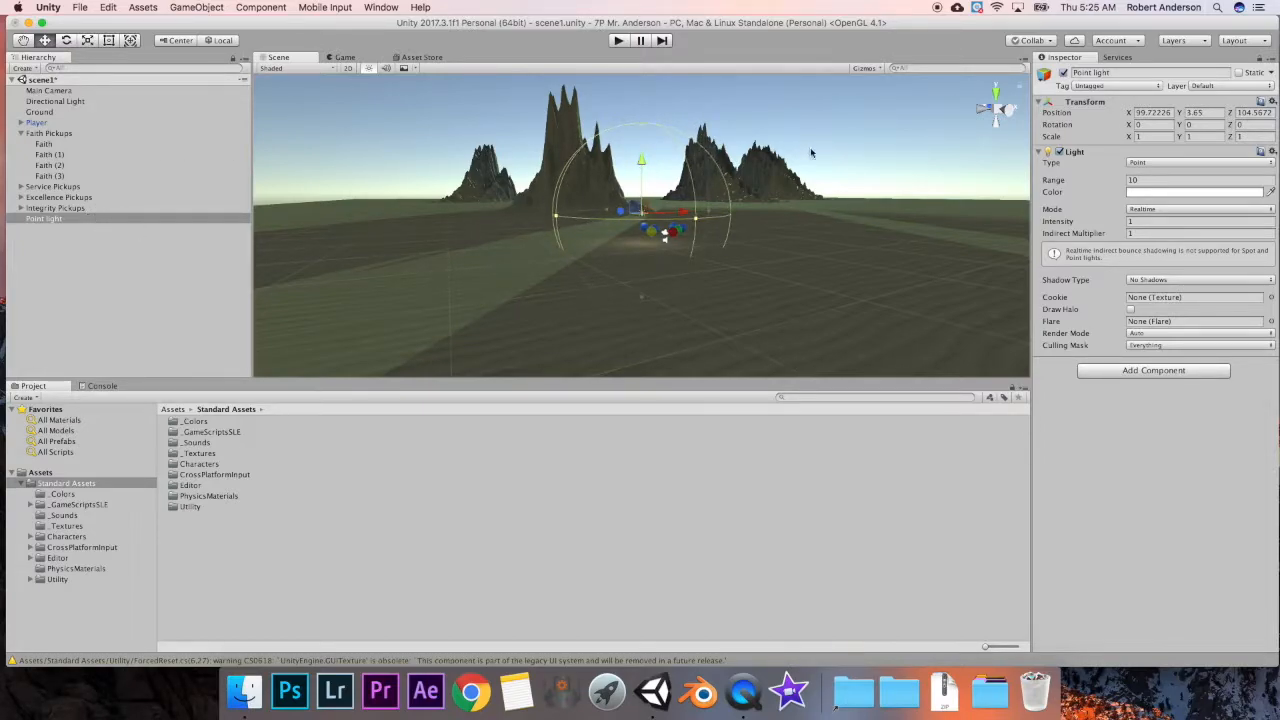
scroll(810, 152, "up", 5)
left_click_drag(641, 123, 699, 202)
left_click_drag(620, 257, 535, 308, "alt")
left_click_drag(668, 173, 748, 170)
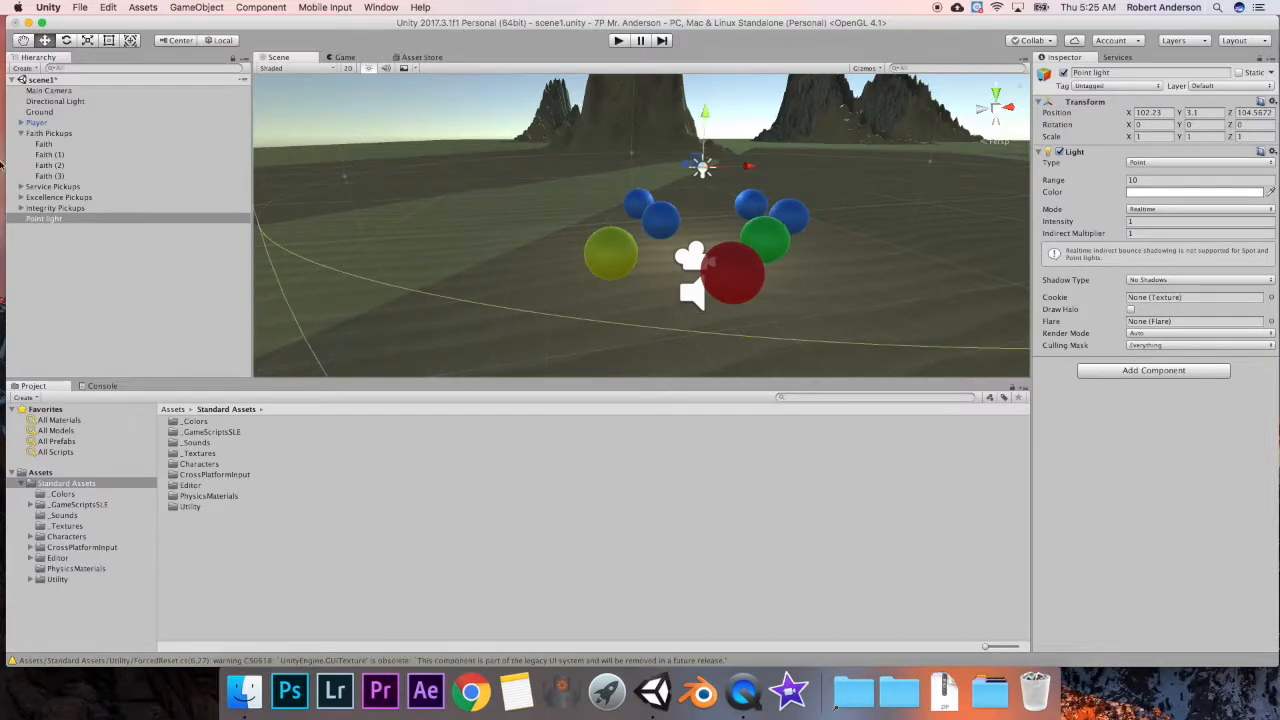
- Rotate the Directional Light to about X -14.87, Y -156.51, Z -53.06 to darken the scene to night
double_click(78, 102)
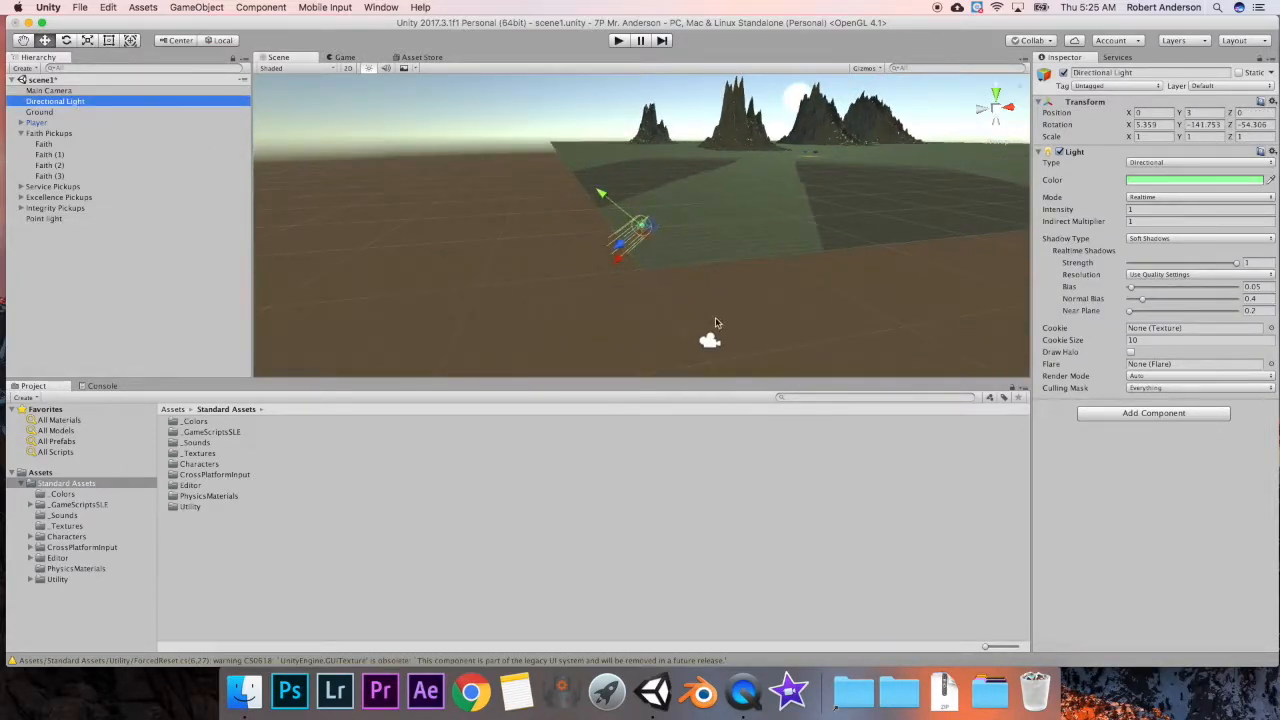
key("e")
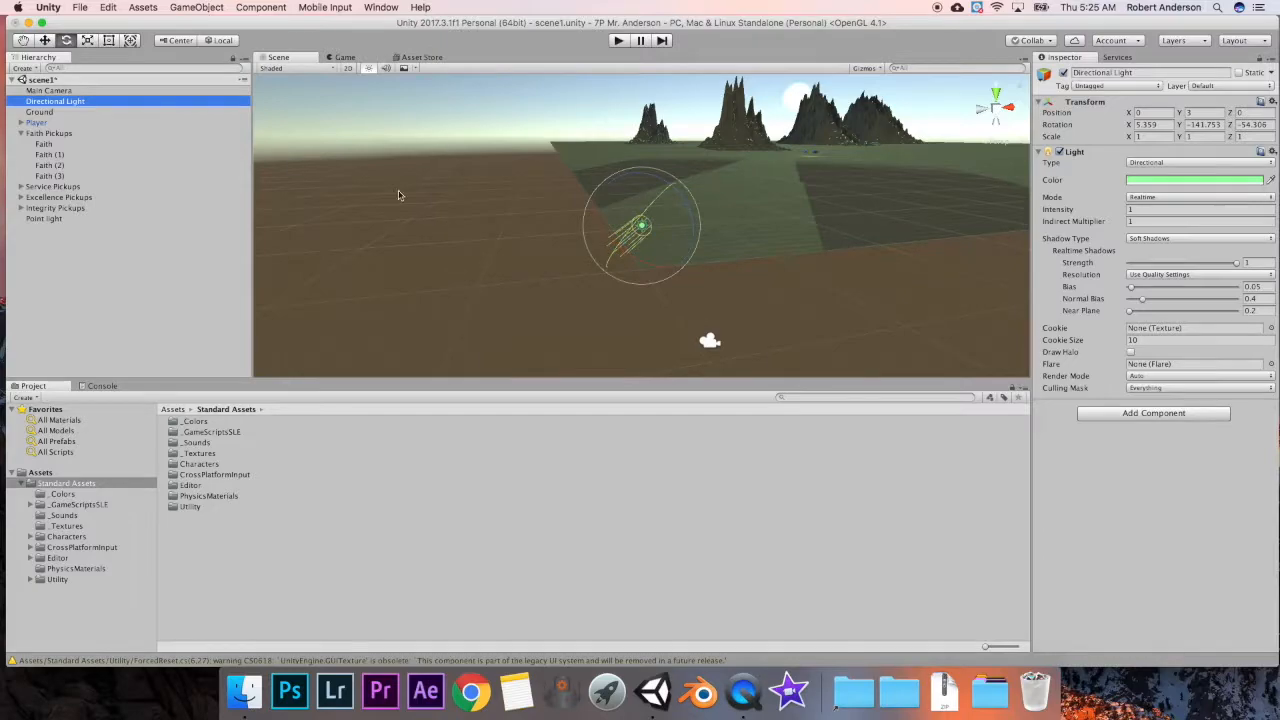
left_click_drag(636, 229, 683, 196)
- Reposition the point light over the pickups at about X 101.22, Y 3.83, Z 102.05 and set its range to 20
double_click(60, 145)
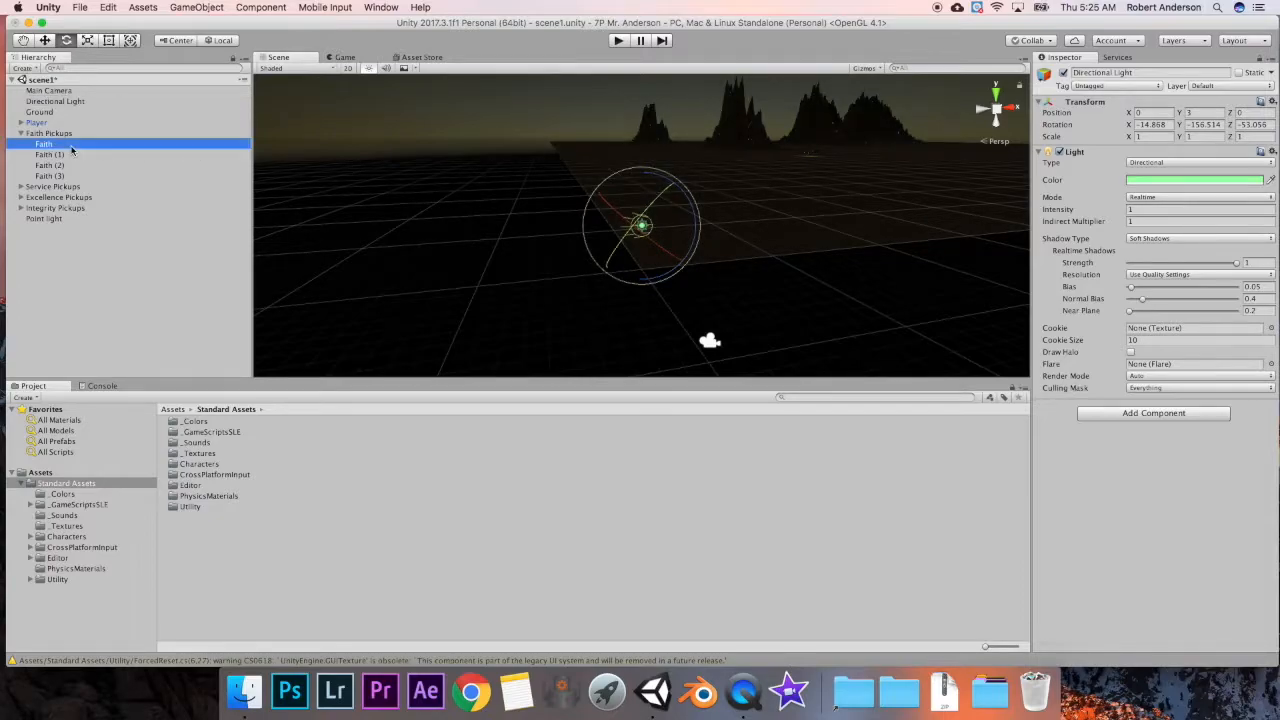
scroll(640, 235, "down", 3)
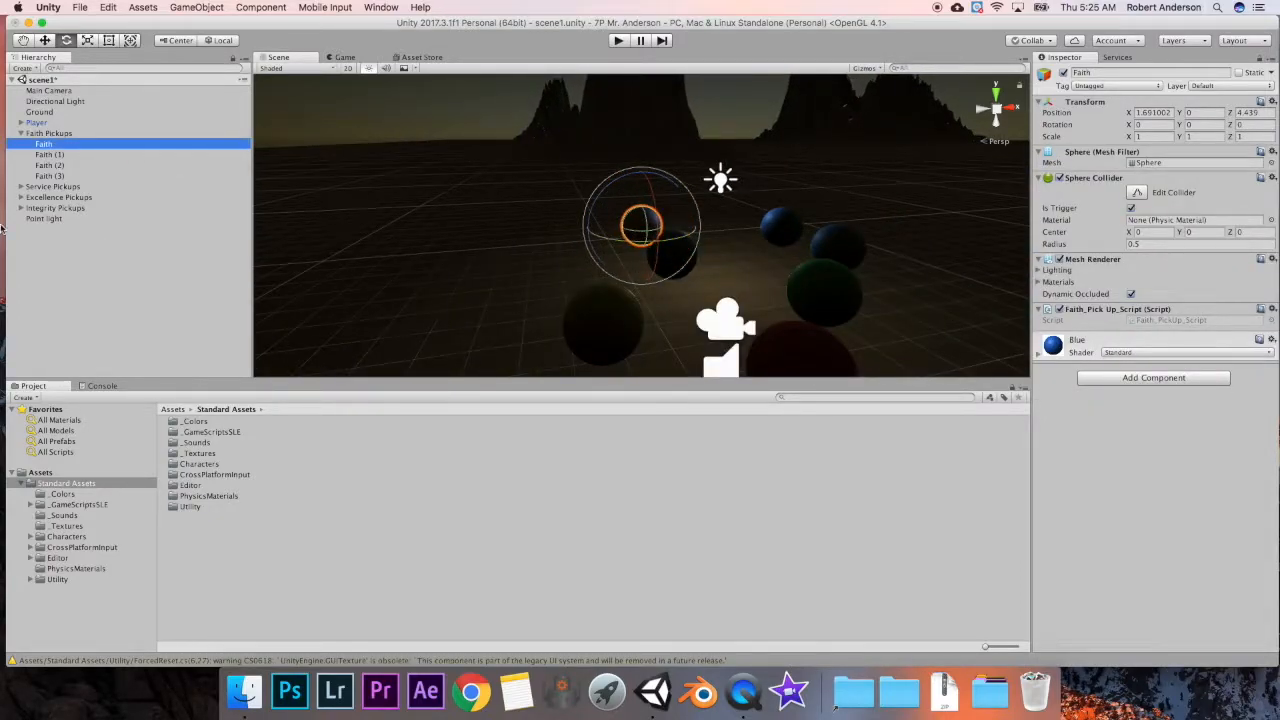
double_click(45, 218)
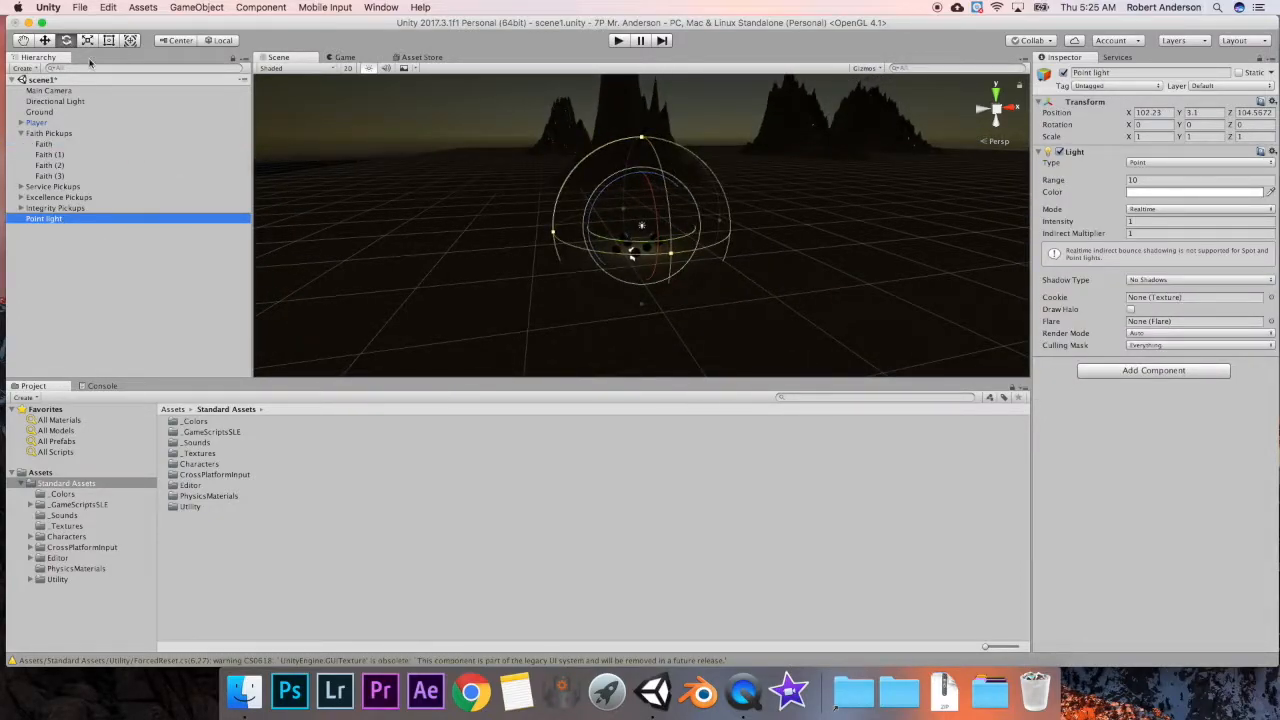
key("w")
left_click_drag(641, 176, 641, 168)
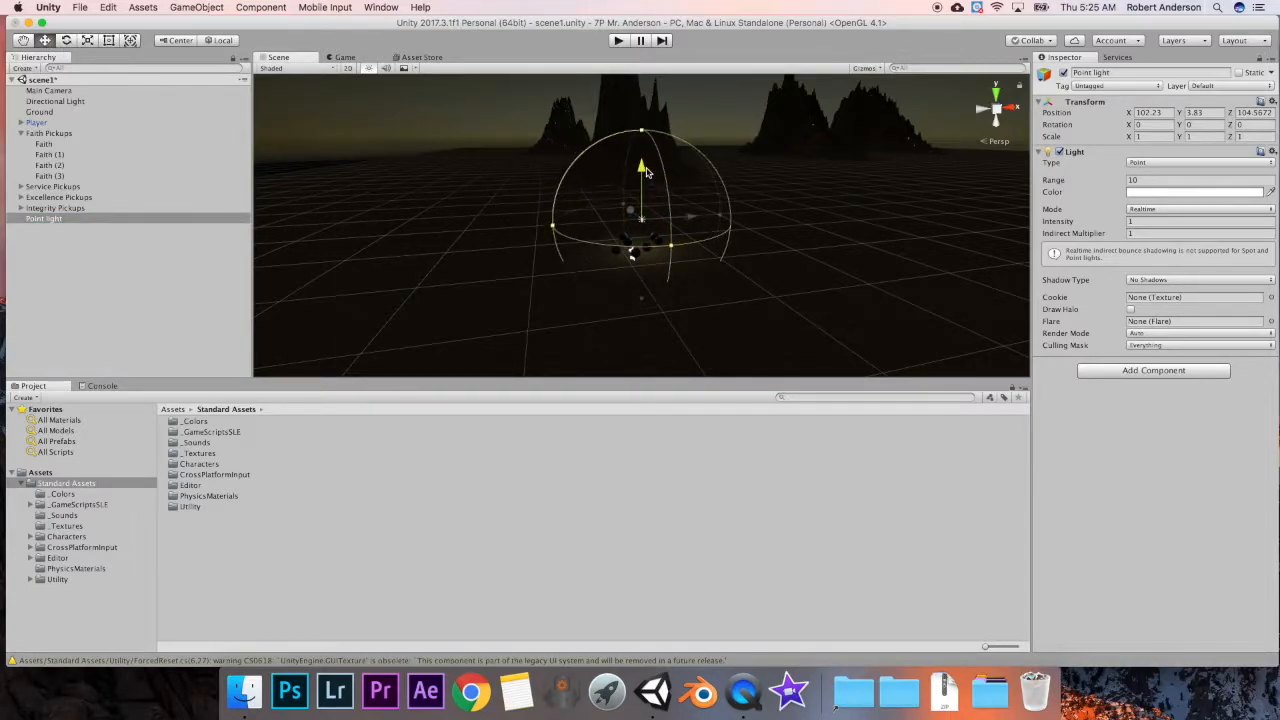
left_click_drag(552, 255, 640, 262, "alt")
mouse_move(579, 214)
left_mouse_down()
mouse_move(638, 223)
mouse_move(587, 225)
left_mouse_up()
left_click(1141, 180)
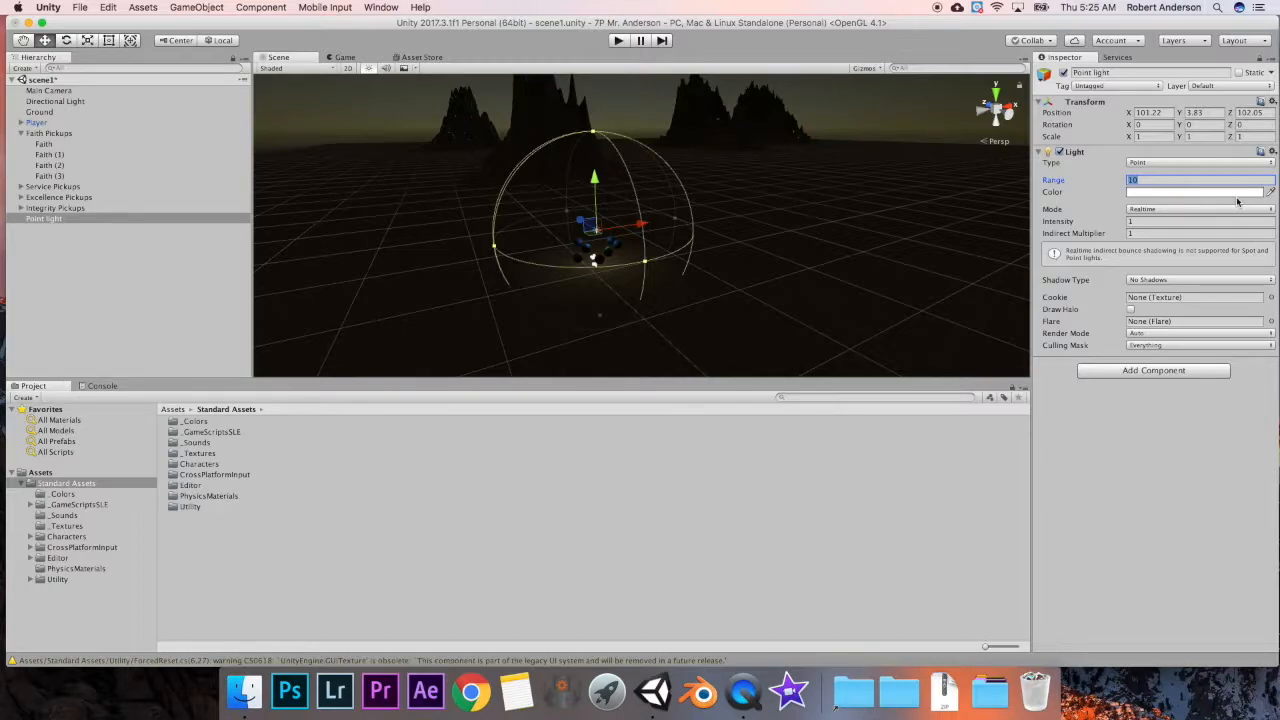
type("20")
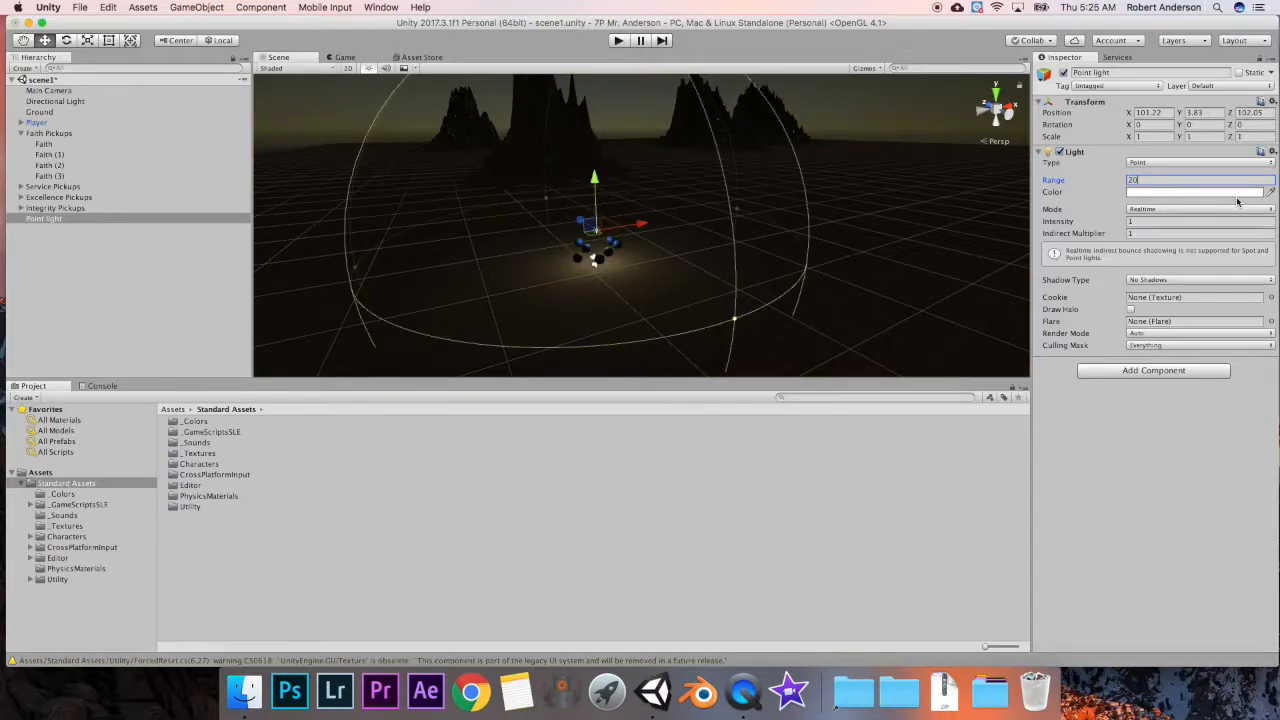
- Raise the point light to about Y 5.72 and set its intensity to 5
left_click_drag(591, 183, 606, 207)
mouse_move(608, 164)
left_mouse_down()
mouse_move(615, 125)
mouse_move(617, 165)
left_mouse_up()
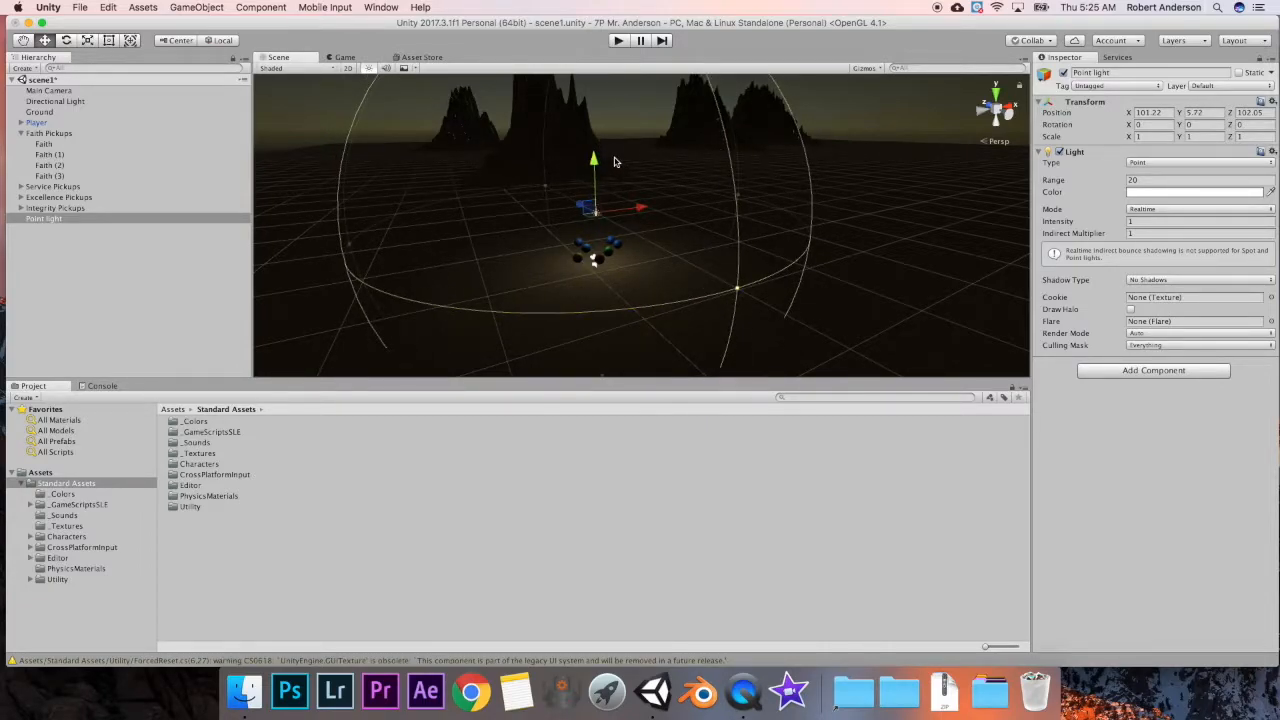
left_click(1134, 222)
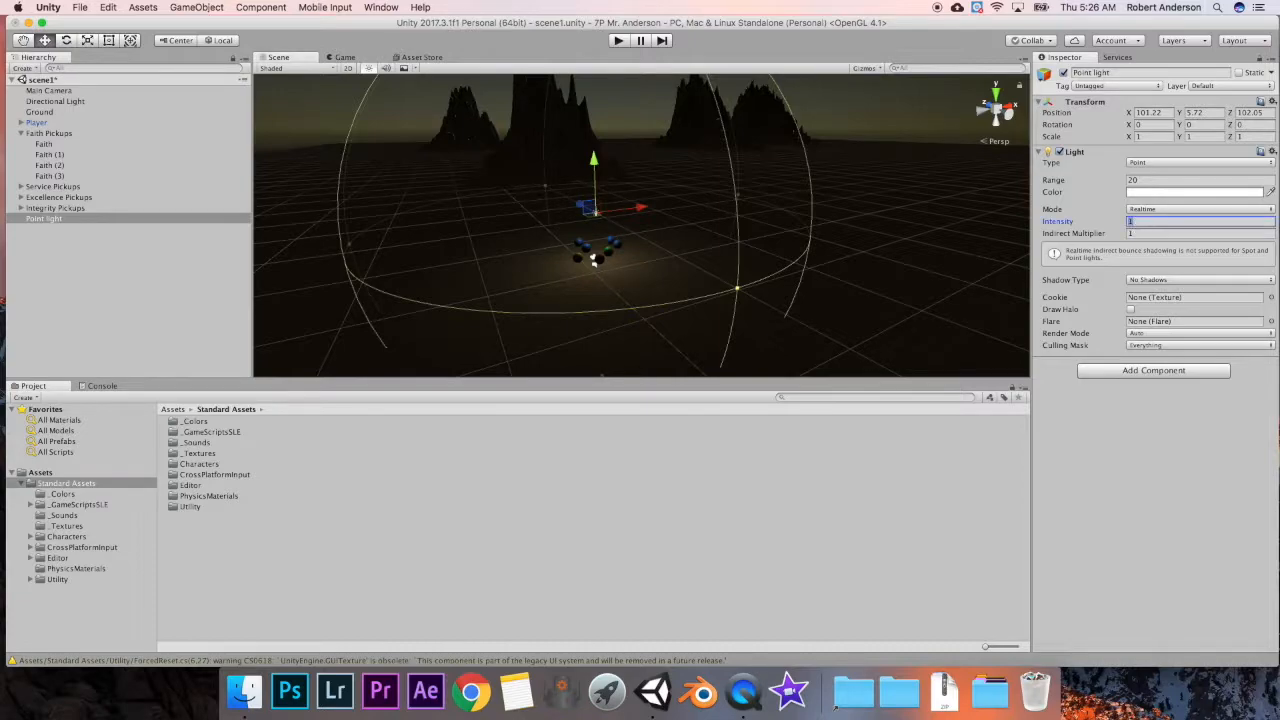
type("2")
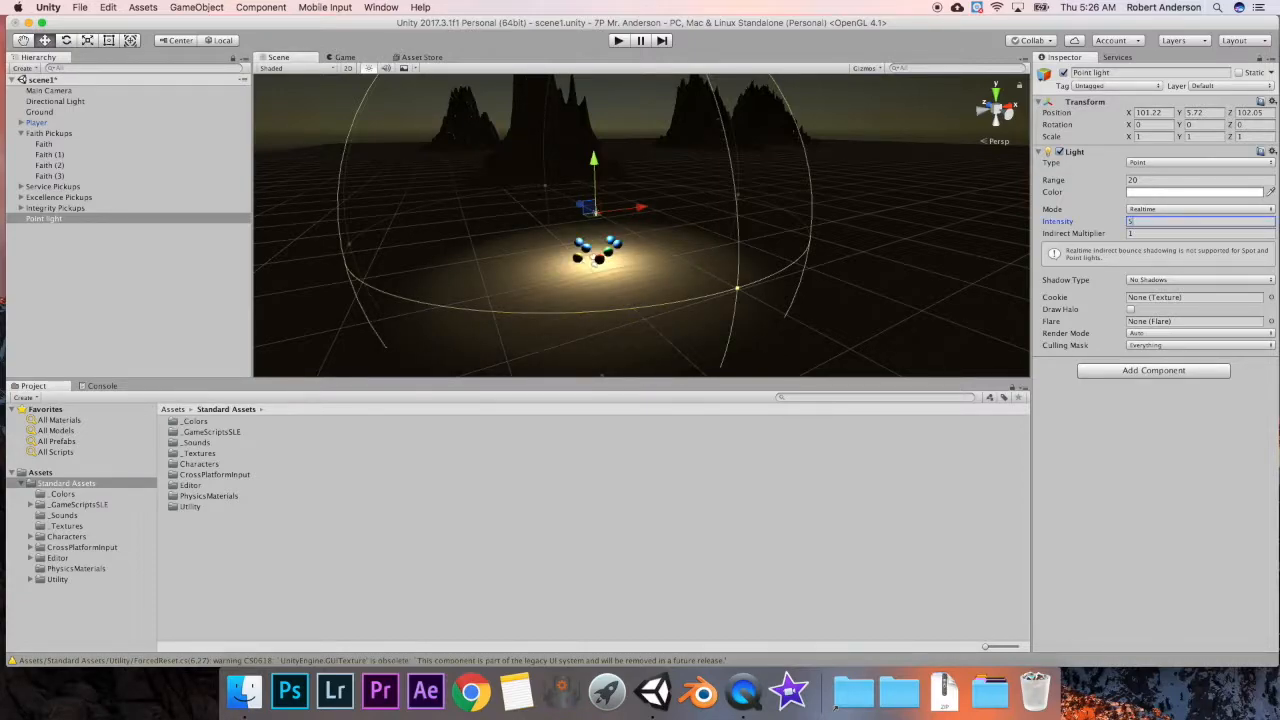
- Raise the point light above the pickups to about Y 11.23 and change its color to green, hex 34E577
left_click_drag(593, 165, 594, 113)
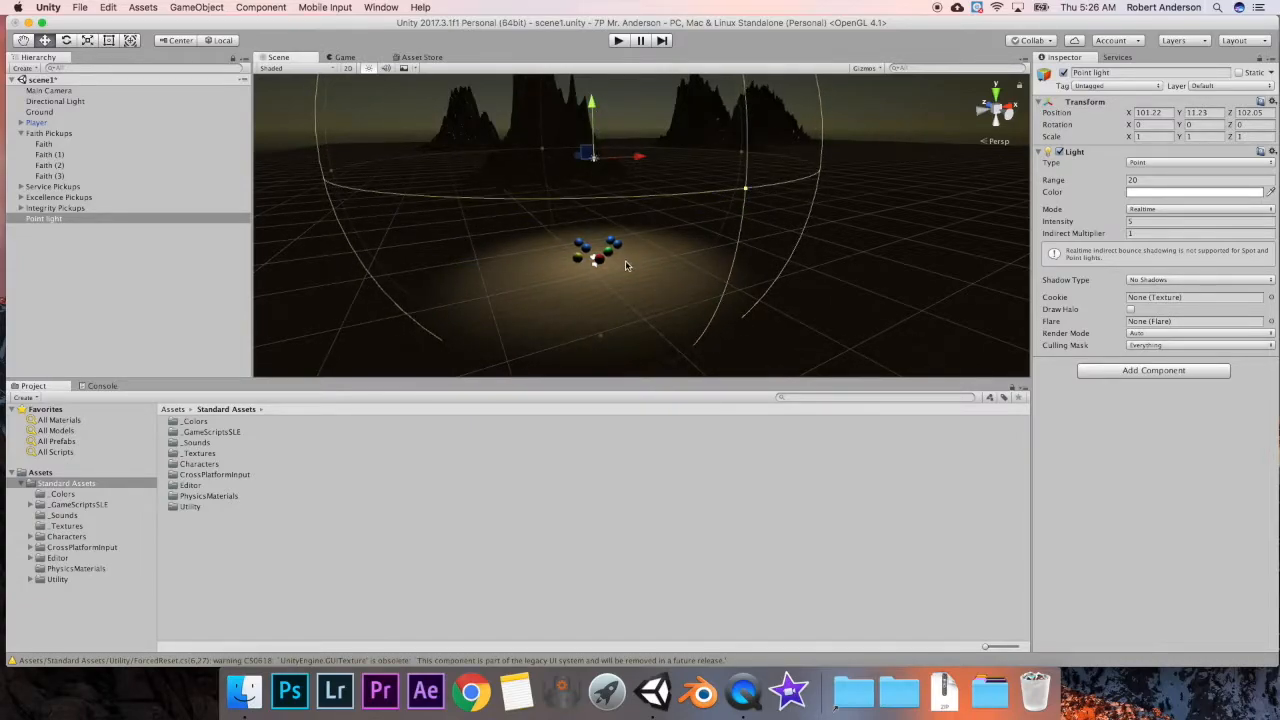
scroll(643, 325, "up", 3)
scroll(636, 317, "down", 3)
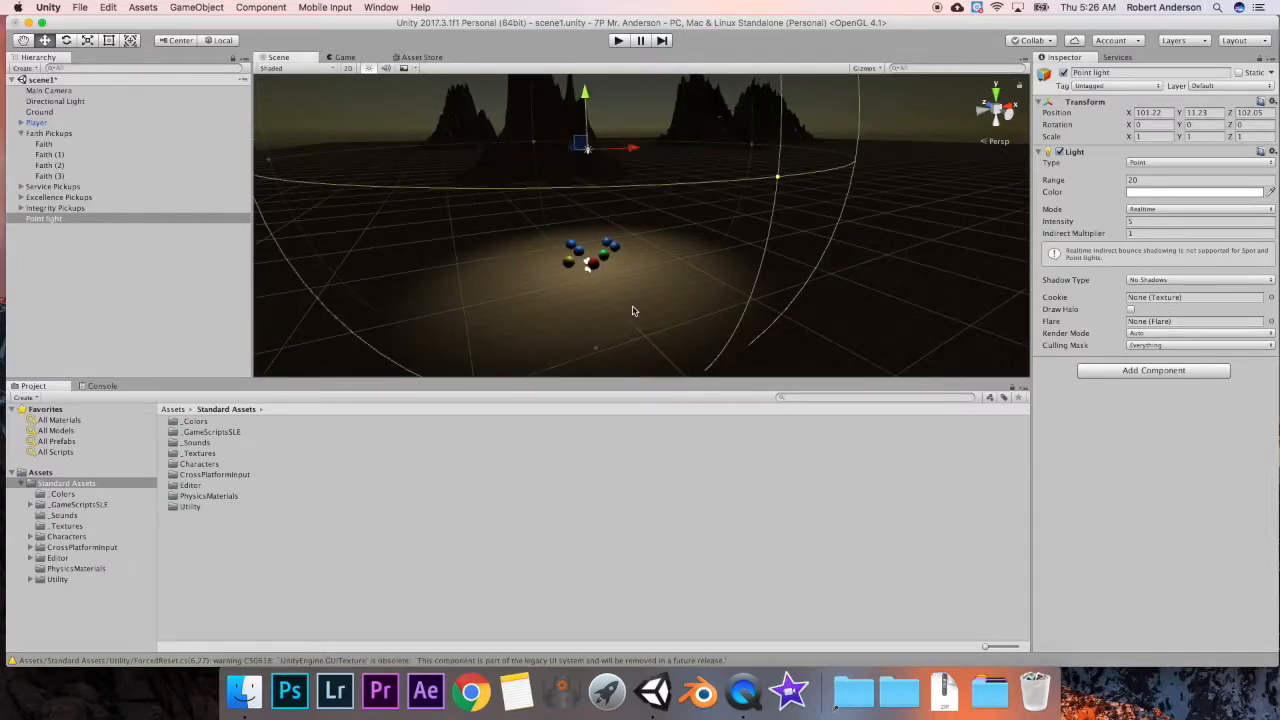
left_click(1173, 193)
mouse_move(953, 125)
left_mouse_down()
mouse_move(966, 124)
mouse_move(939, 122)
left_mouse_up()
left_click_drag(979, 160, 948, 135)
- Move the green point light to the distant mountain at about X 107, Y 17.8, Z 171.2
key("f")
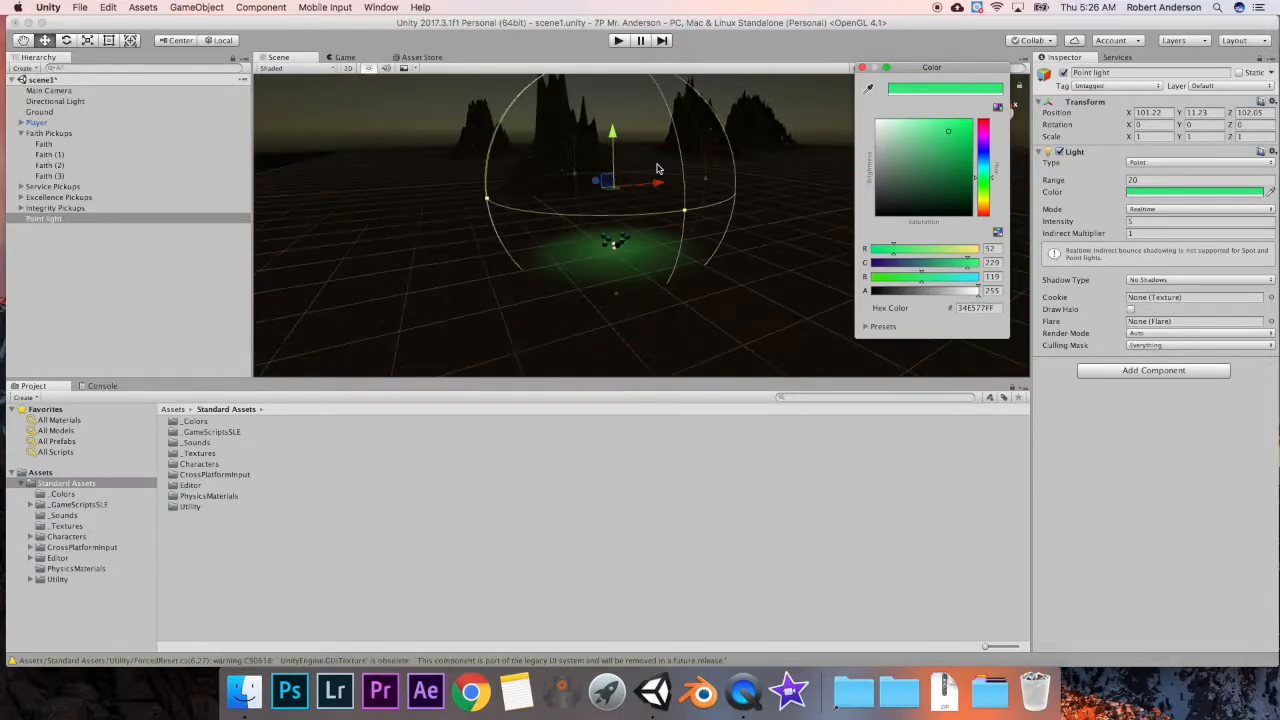
double_click(38, 223)
left_click_drag(621, 217, 557, 165)
- Duplicate the green point light and move the copy along the X axis to about X 124.1
left_click(52, 220)
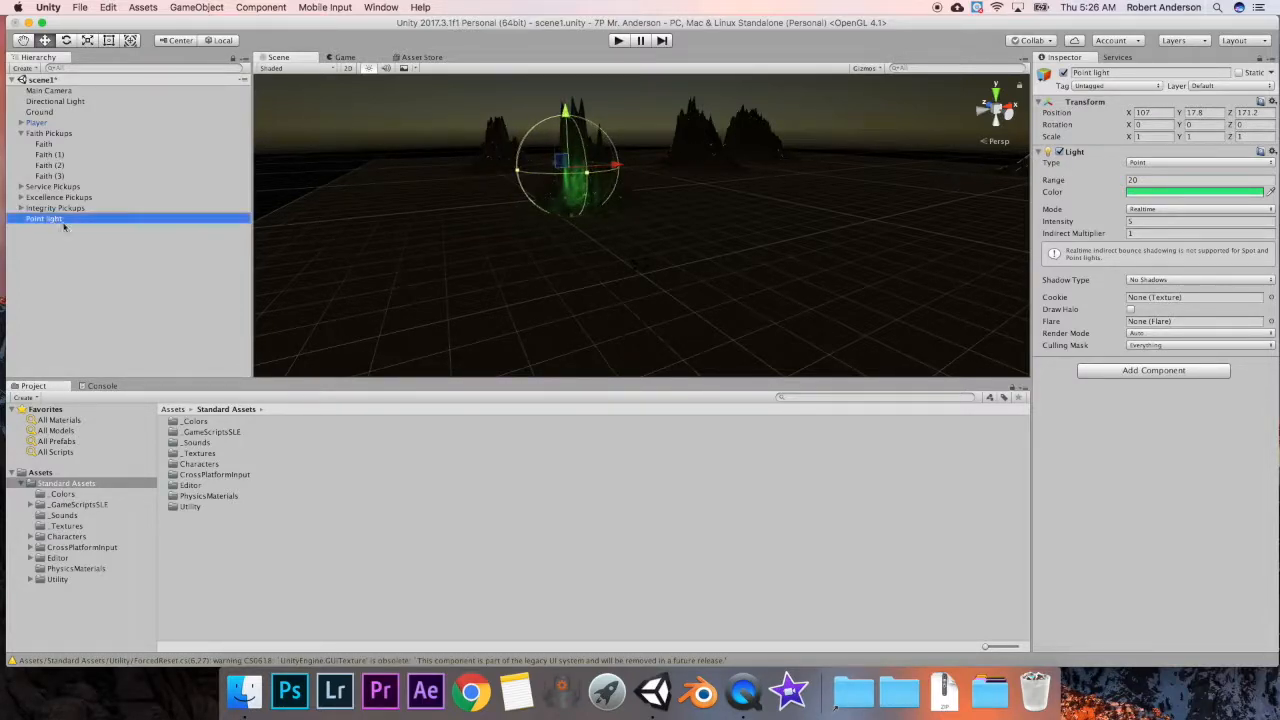
right_click(59, 224)
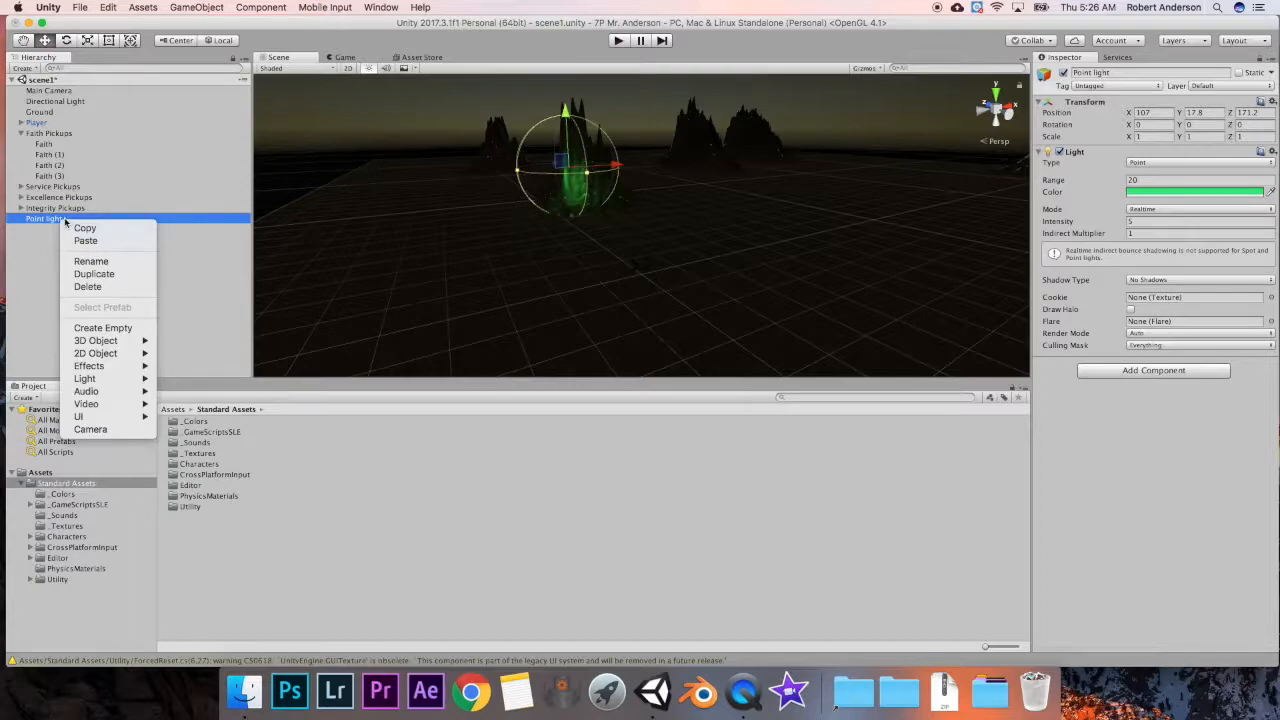
left_click(114, 275)
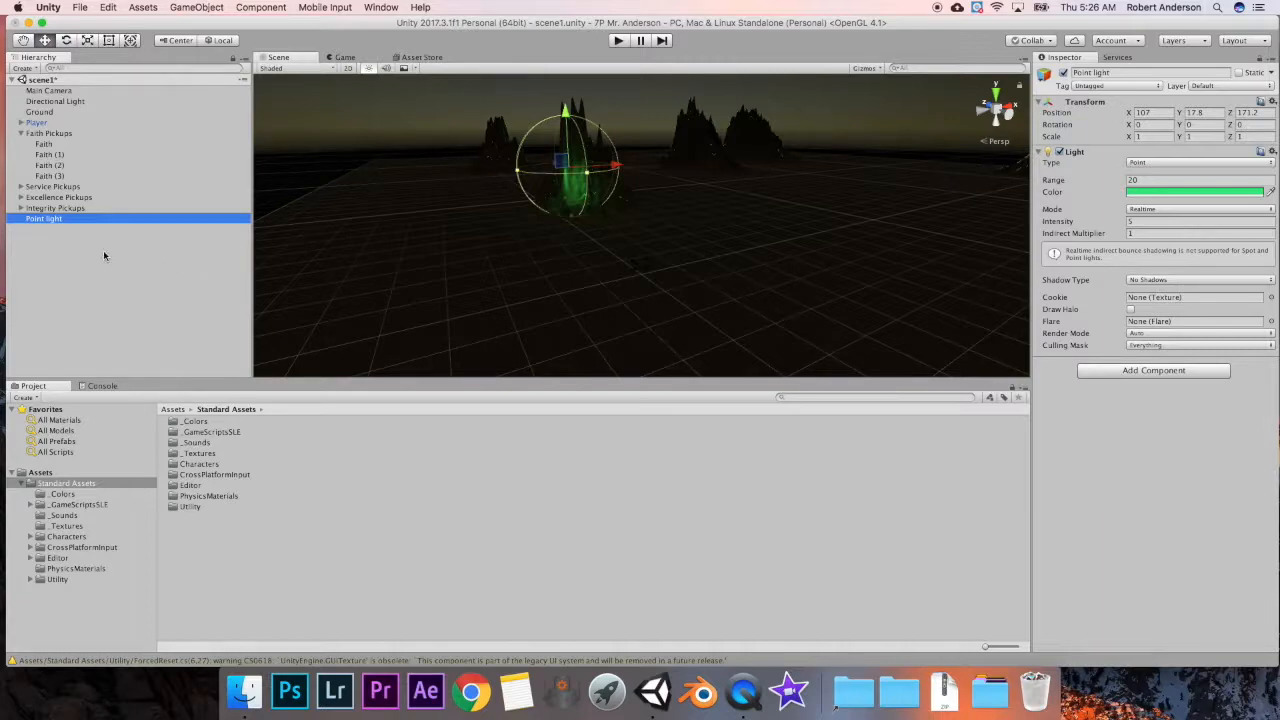
key("super+d")
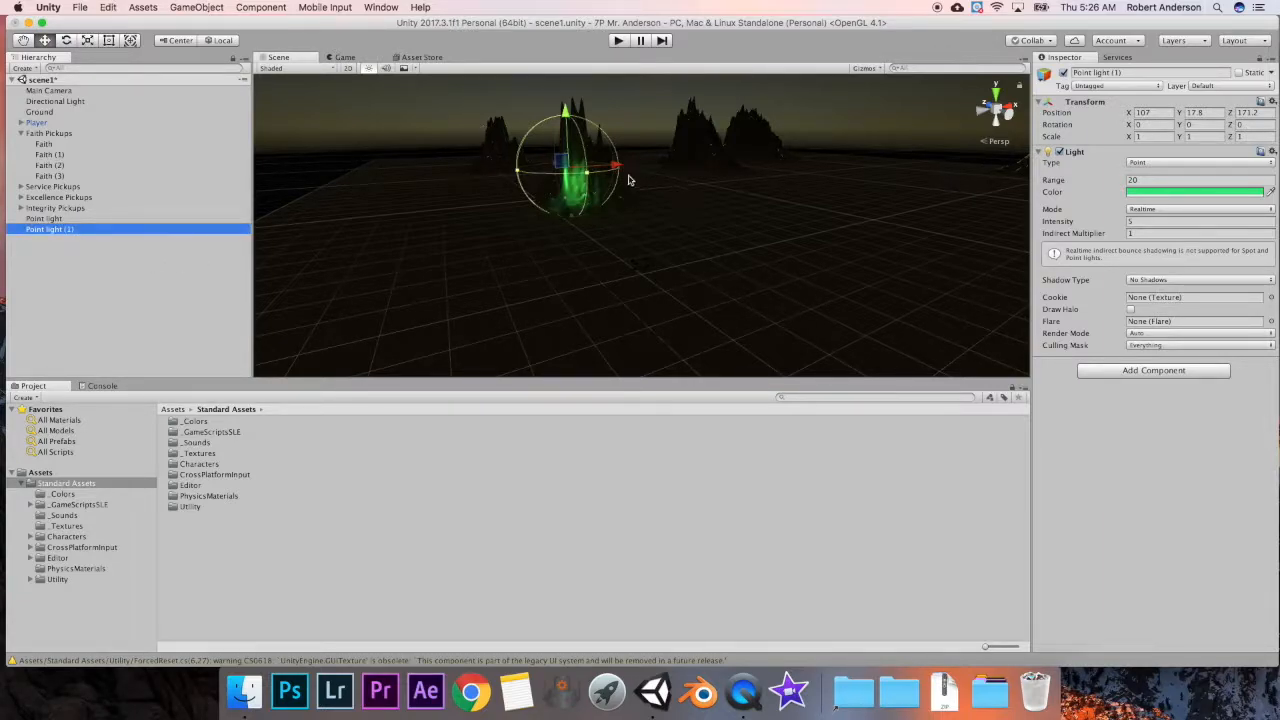
left_click_drag(616, 167, 658, 166)
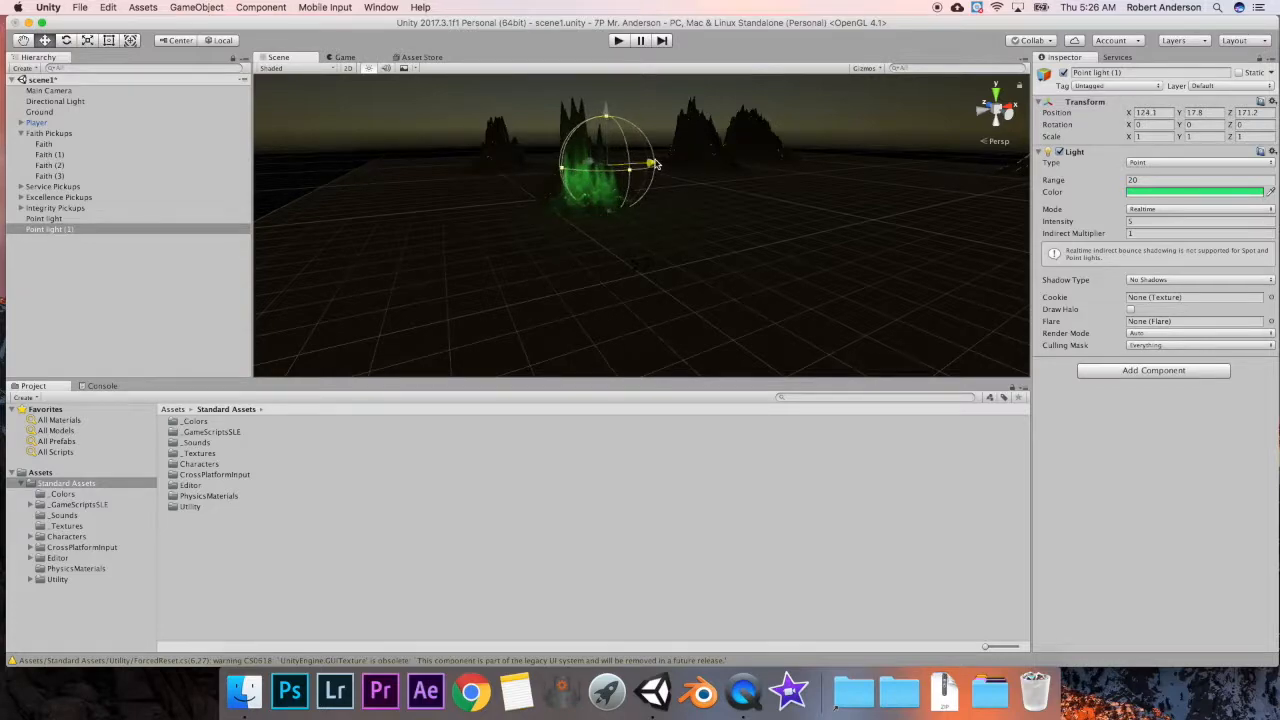
- Set the duplicated point light's color to red, hex E5344E, its intensity to 3 and its range to 50
left_click(1163, 192)
left_click_drag(979, 148, 983, 123)
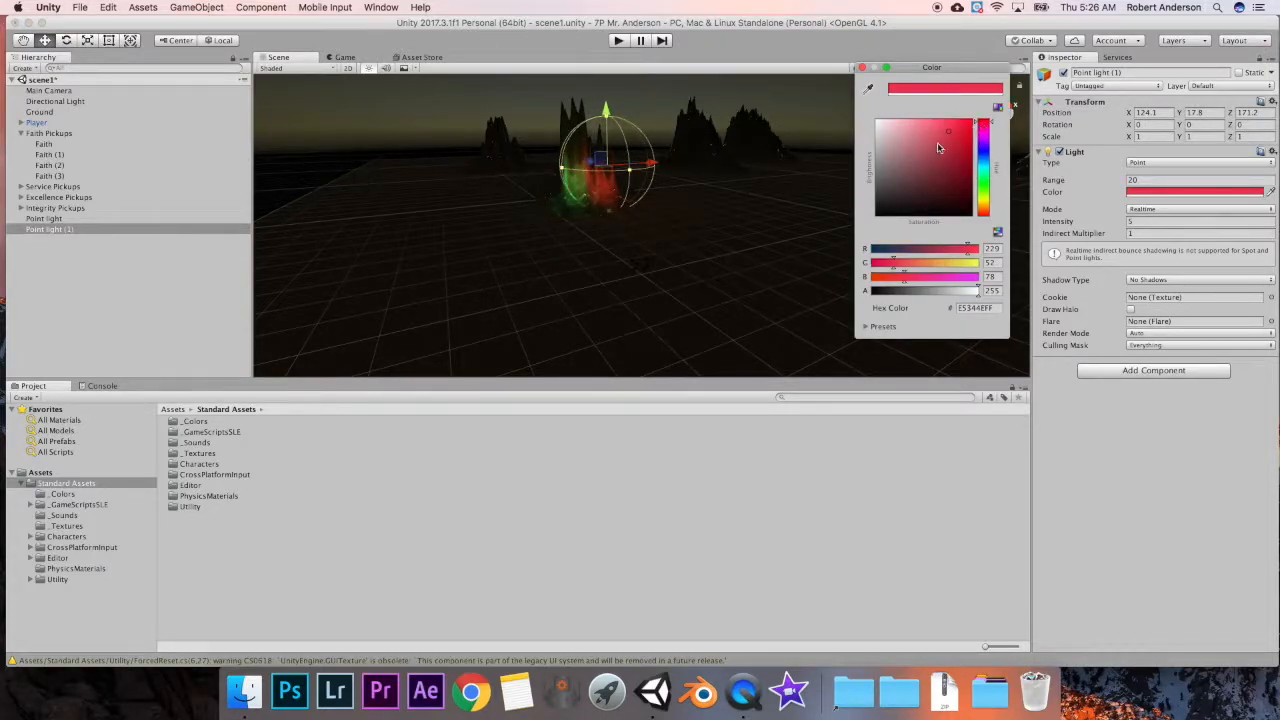
left_click(1196, 222)
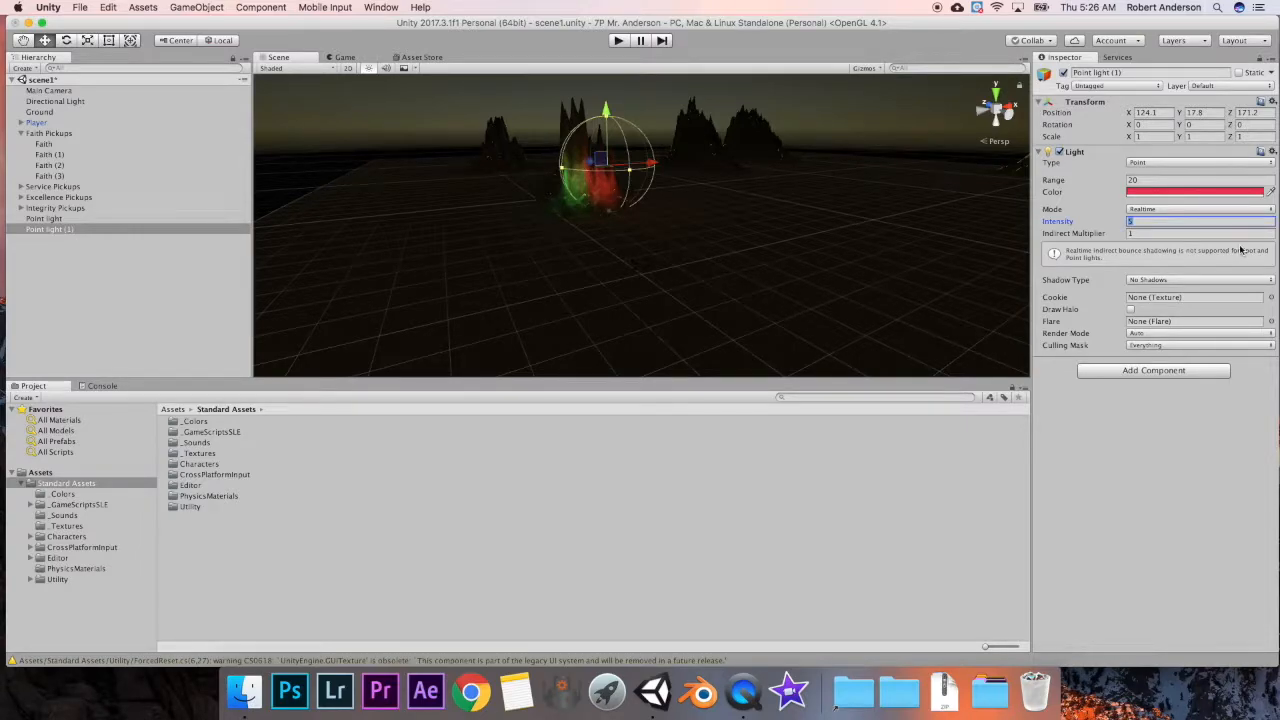
type("3")
left_click(1200, 180)
type("50")
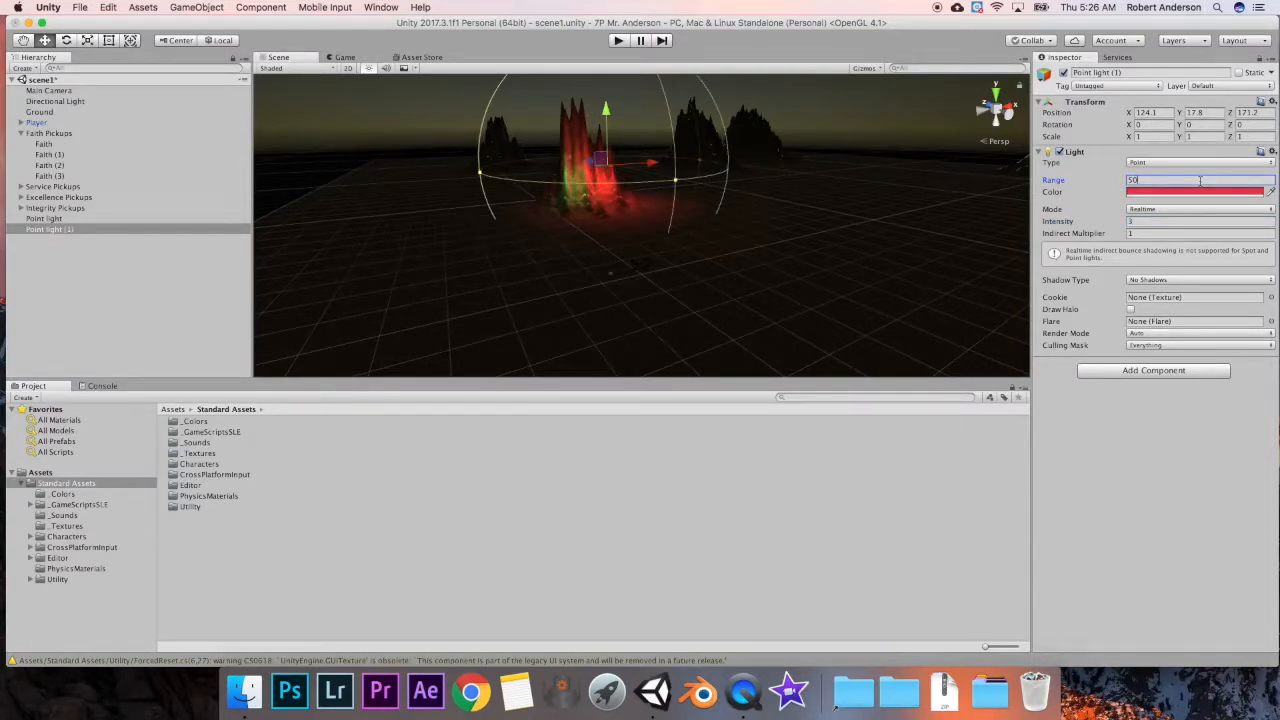
- Reposition the red point light beside the mountain at about X 136.2, Y 28.2
left_click_drag(606, 112, 607, 84)
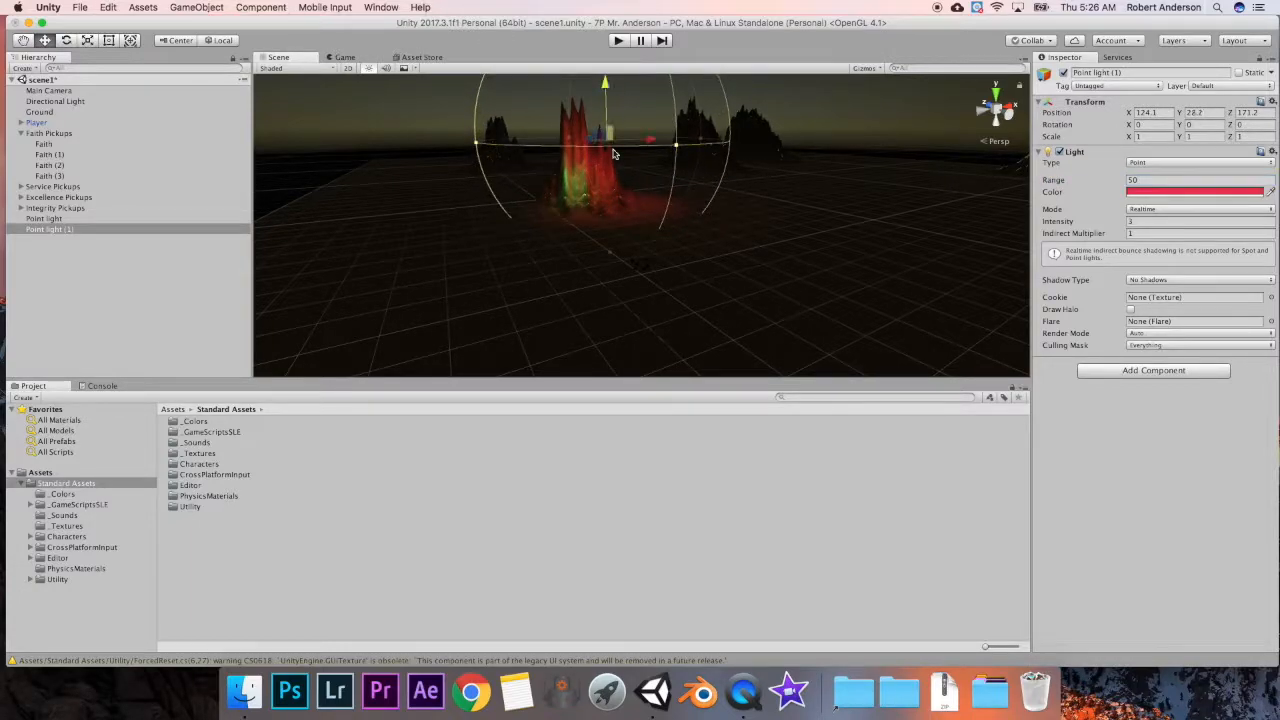
middle_click_drag(614, 154, 623, 208)
left_click_drag(646, 168, 673, 163)
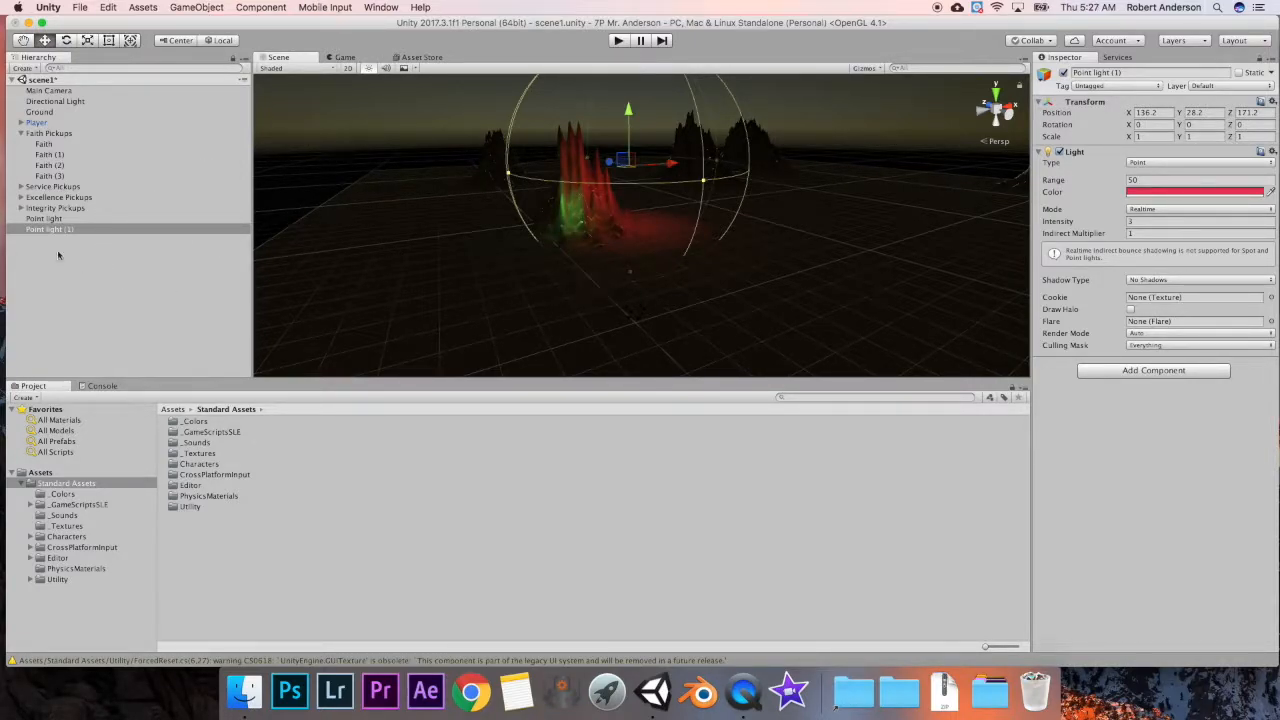
- Focus on the first Faith pickup sphere and add a Spotlight there
left_click(44, 144)
key("f")
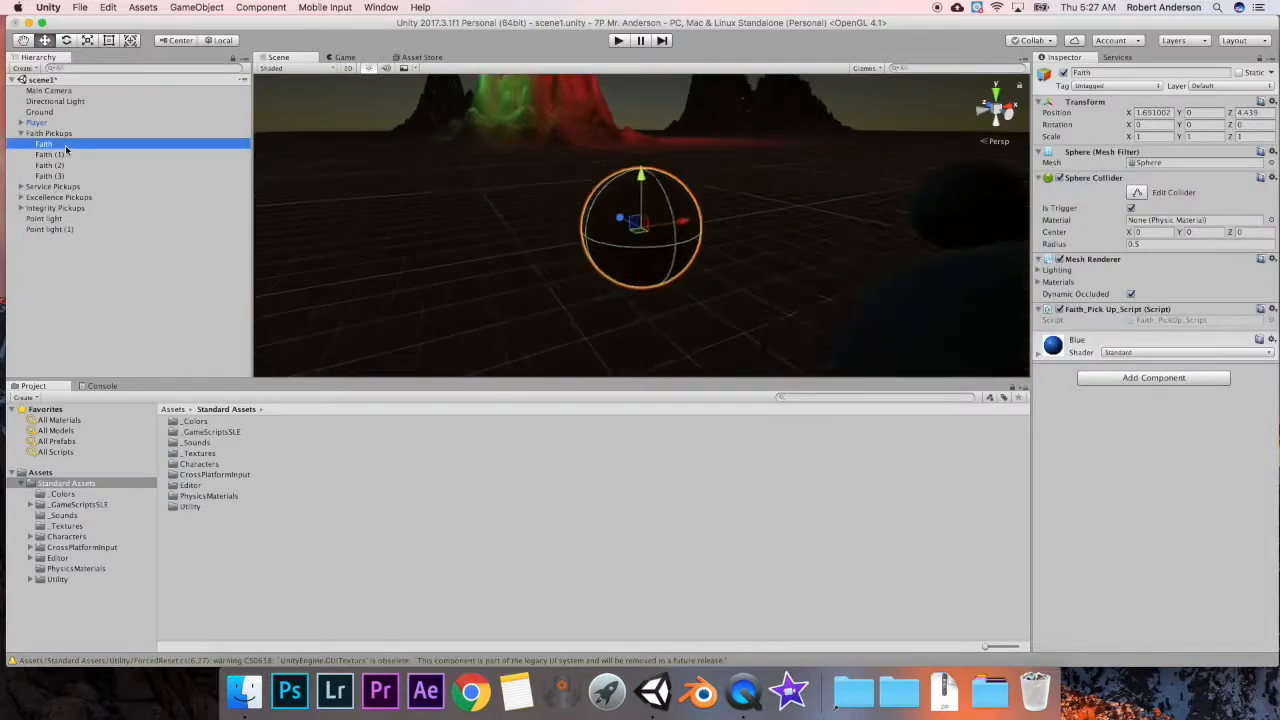
left_click(194, 8)
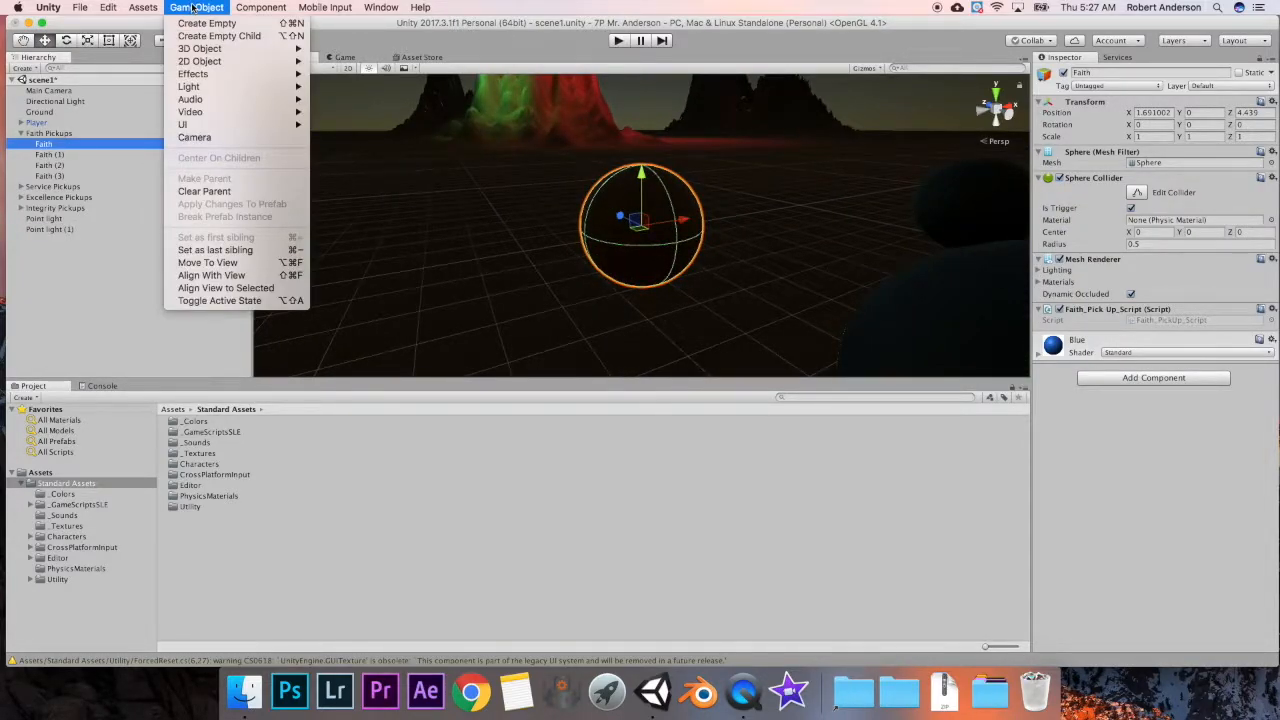
mouse_move(290, 87)
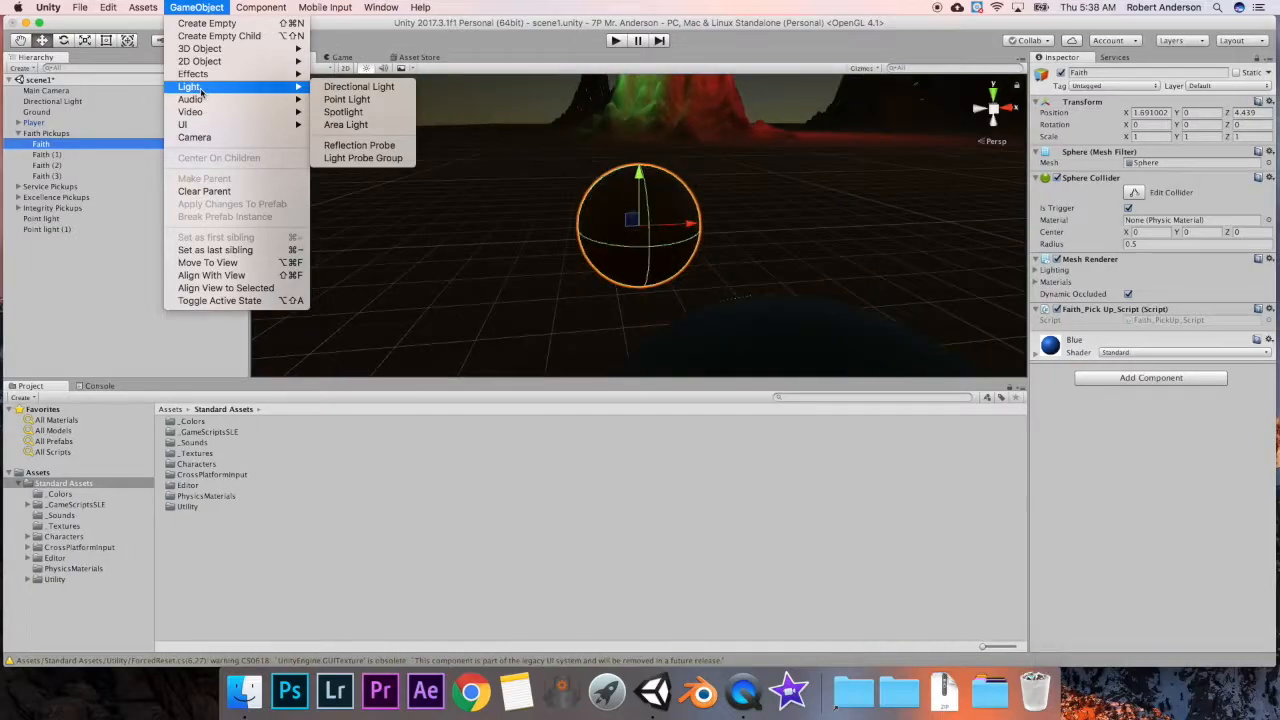
left_click(390, 118)
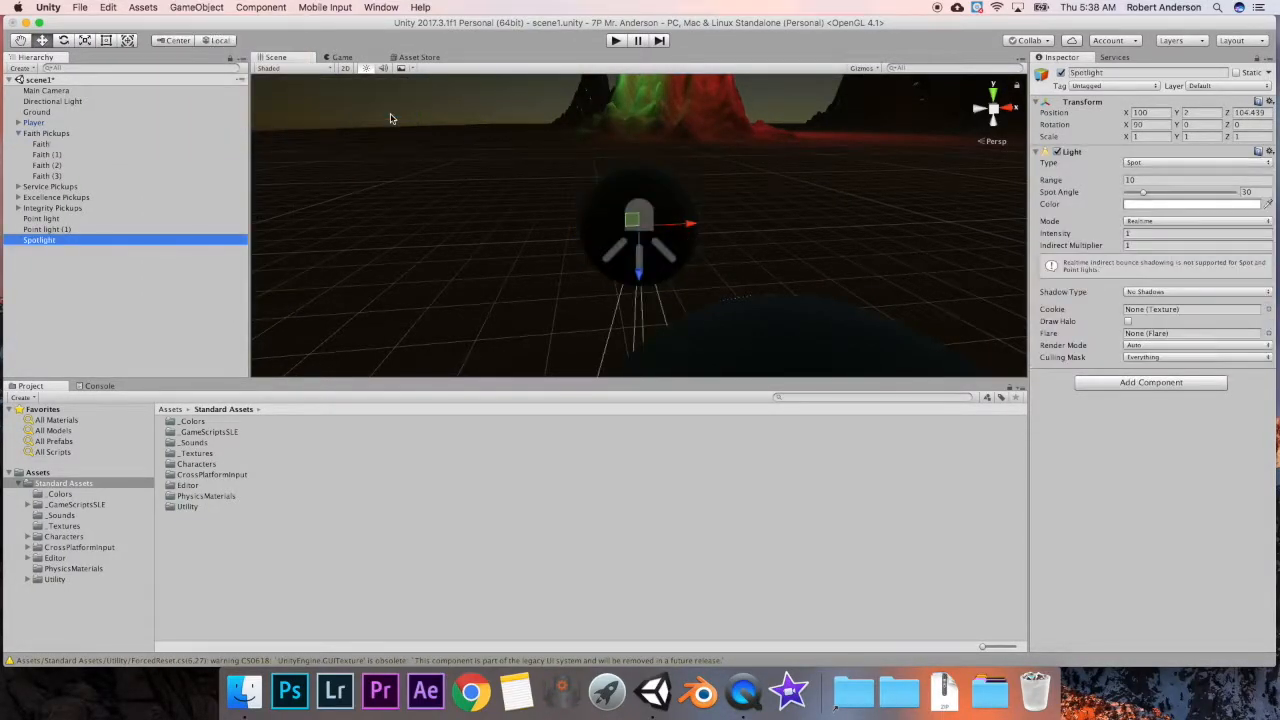
- Move the Spotlight clear of the pickups to about X 90.81, Y 2.11
double_click(40, 241)
left_click_drag(688, 226, 590, 245)
scroll(588, 252, "up", 5)
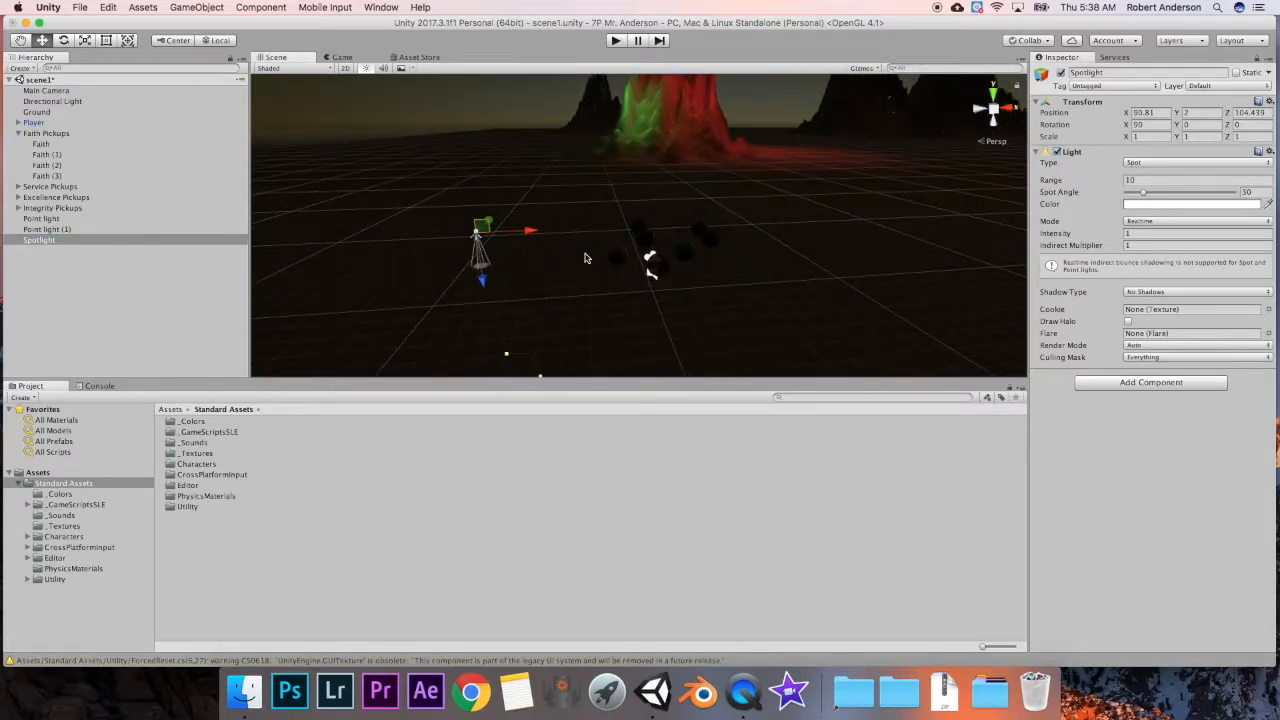
middle_click_drag(551, 257, 765, 232)
scroll(628, 236, "up", 4)
scroll(628, 236, "up", 4)
double_click(60, 240)
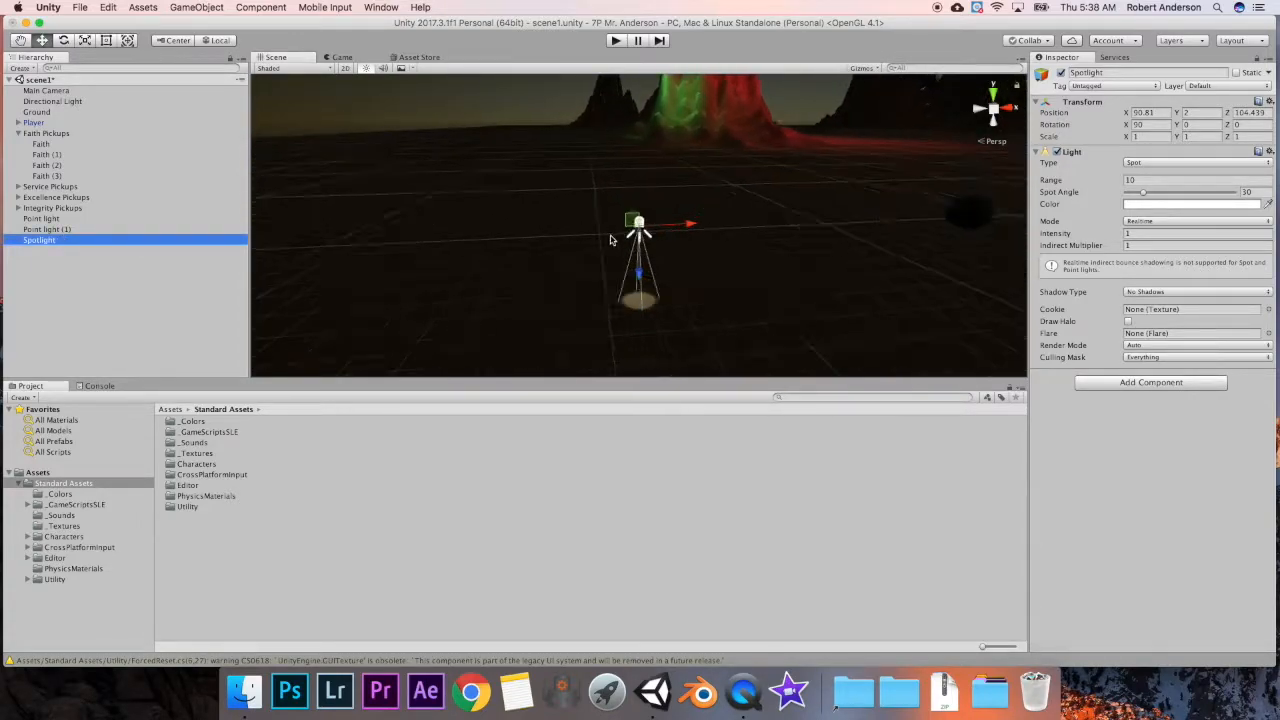
left_click_drag(638, 276, 639, 267)
middle_click_drag(639, 267, 656, 175)
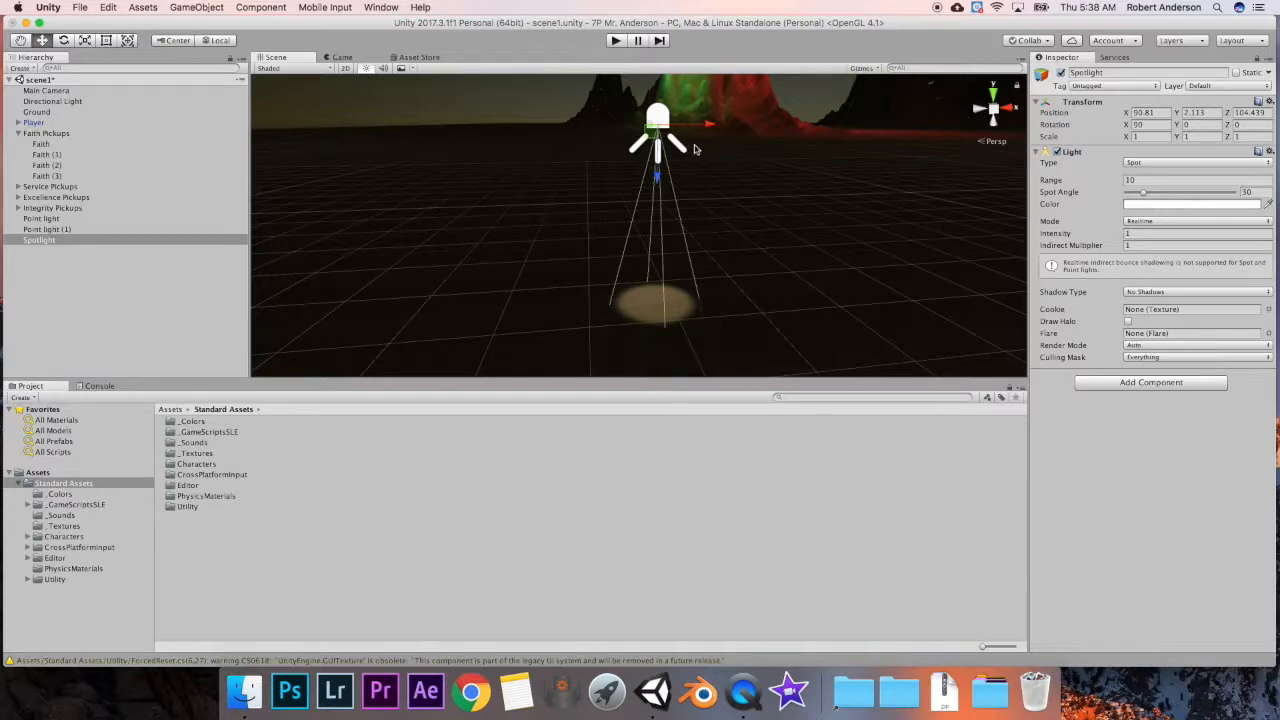
- Widen the Spotlight's spot angle to 88 and set its range to 20
left_click(1145, 193)
left_click_drag(1143, 198, 1180, 193)
left_click(1145, 180)
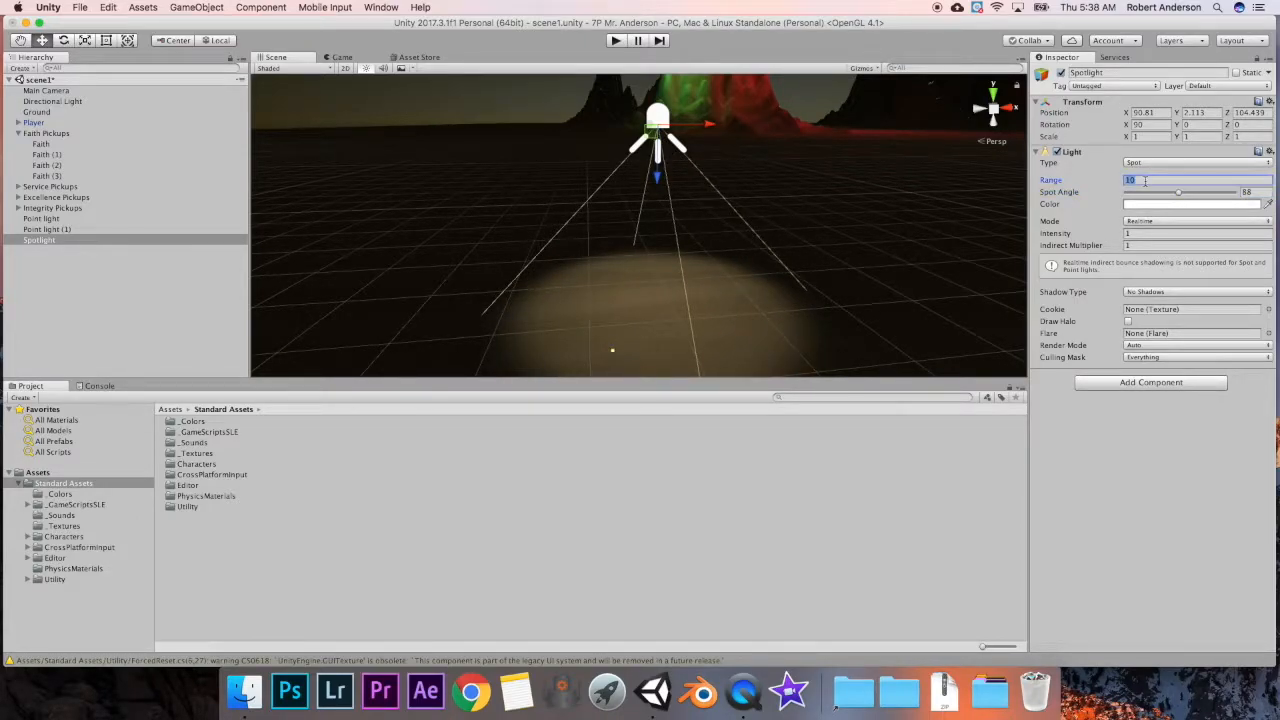
scroll(754, 152, "down", 2)
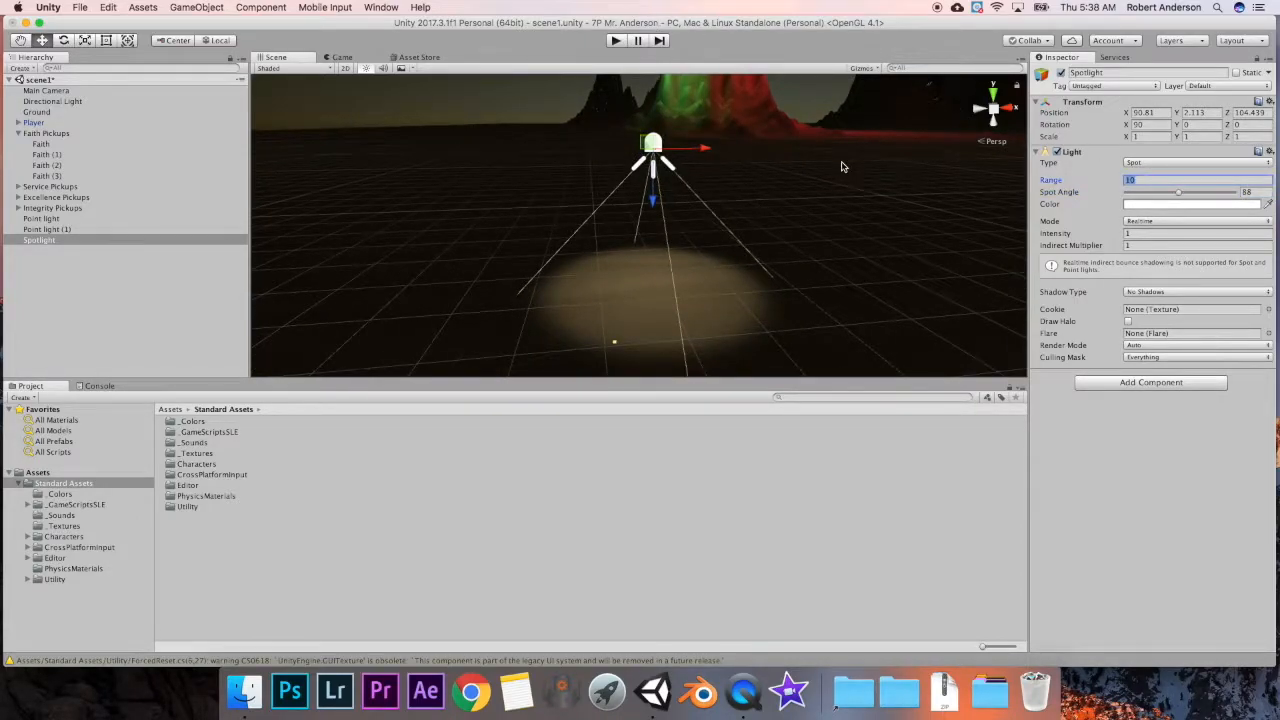
type("20")
- Set the Spotlight's intensity to 5 and raise it to about Y 11.47
left_click_drag(652, 195, 665, 160)
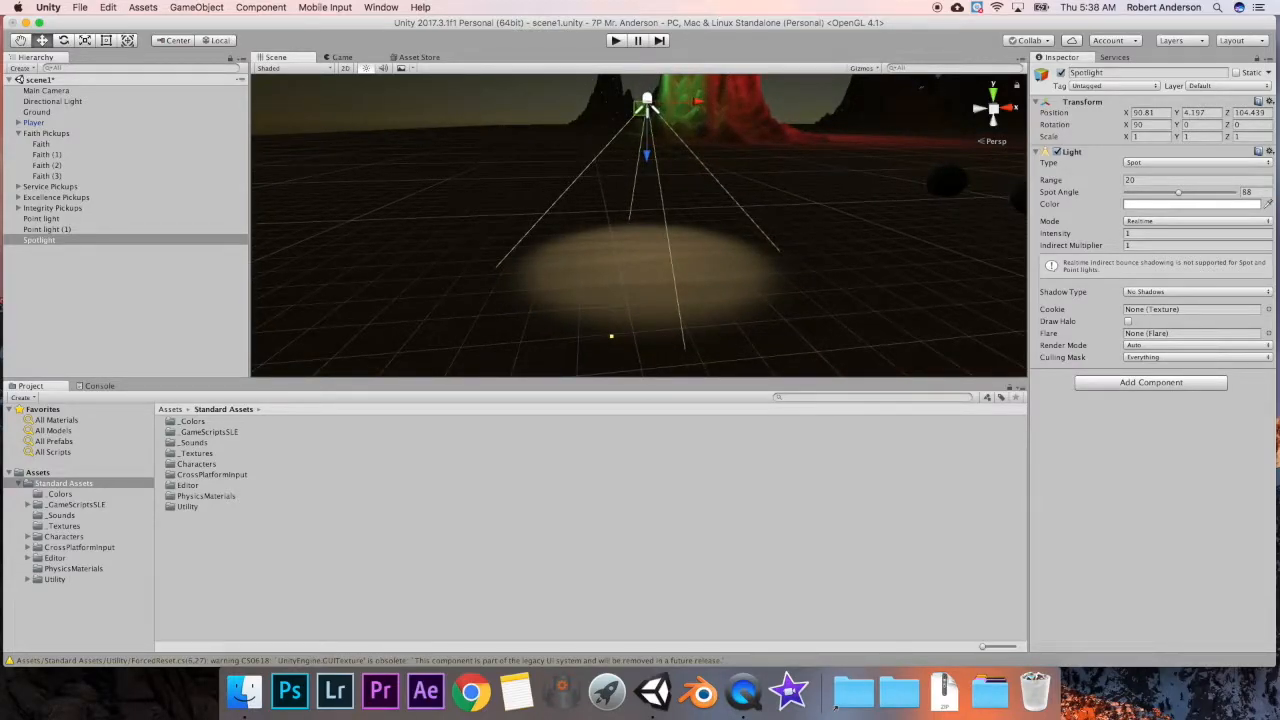
left_click(1147, 235)
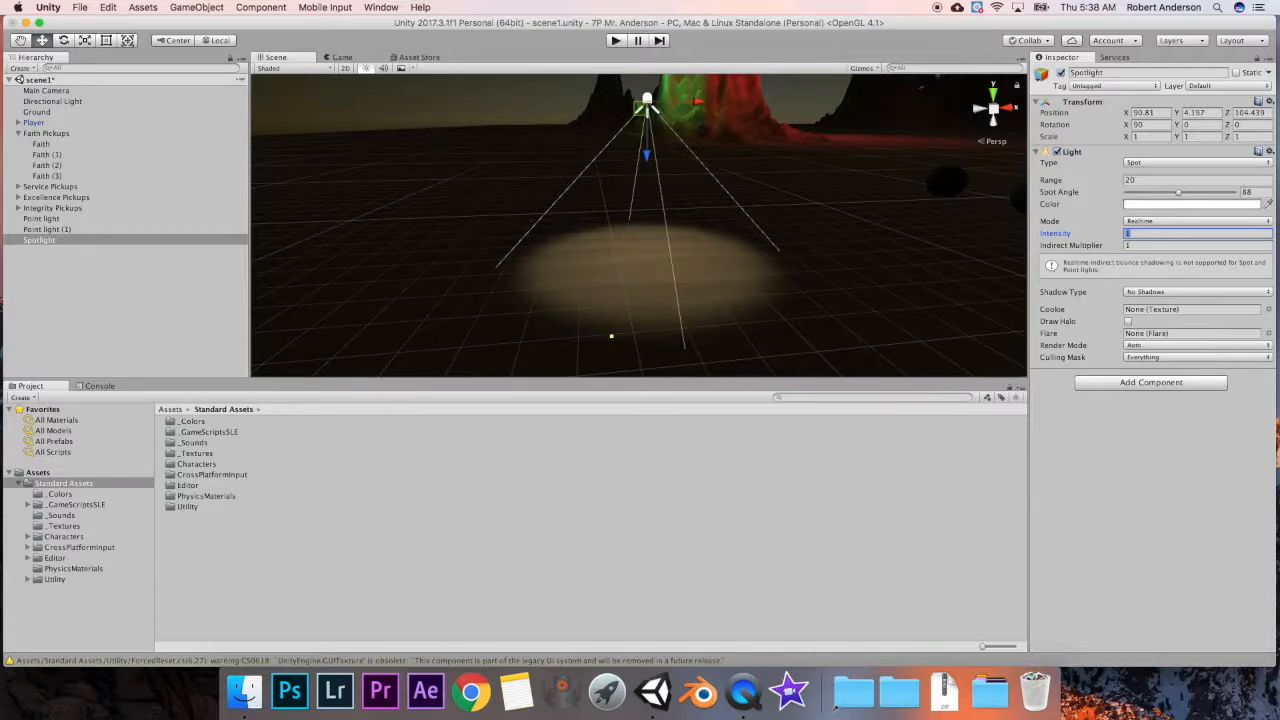
type("5")
scroll(855, 360, "down", 5)
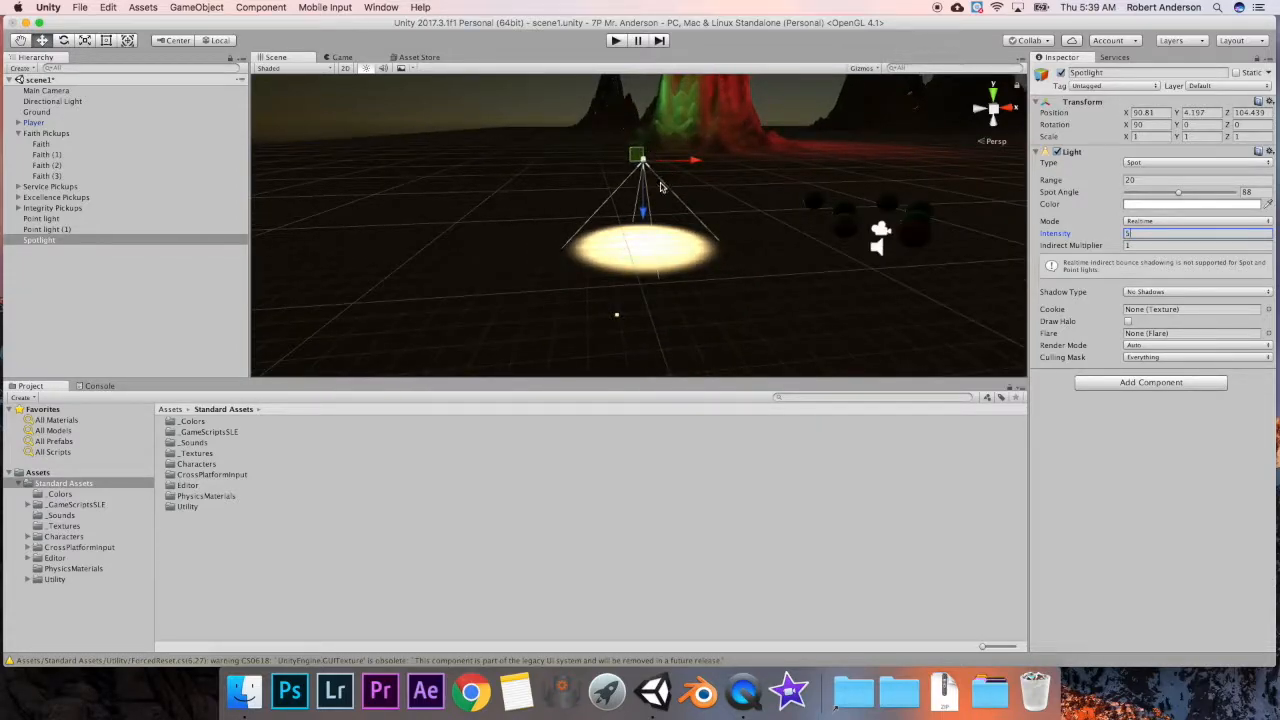
left_click_drag(641, 214, 677, 88)
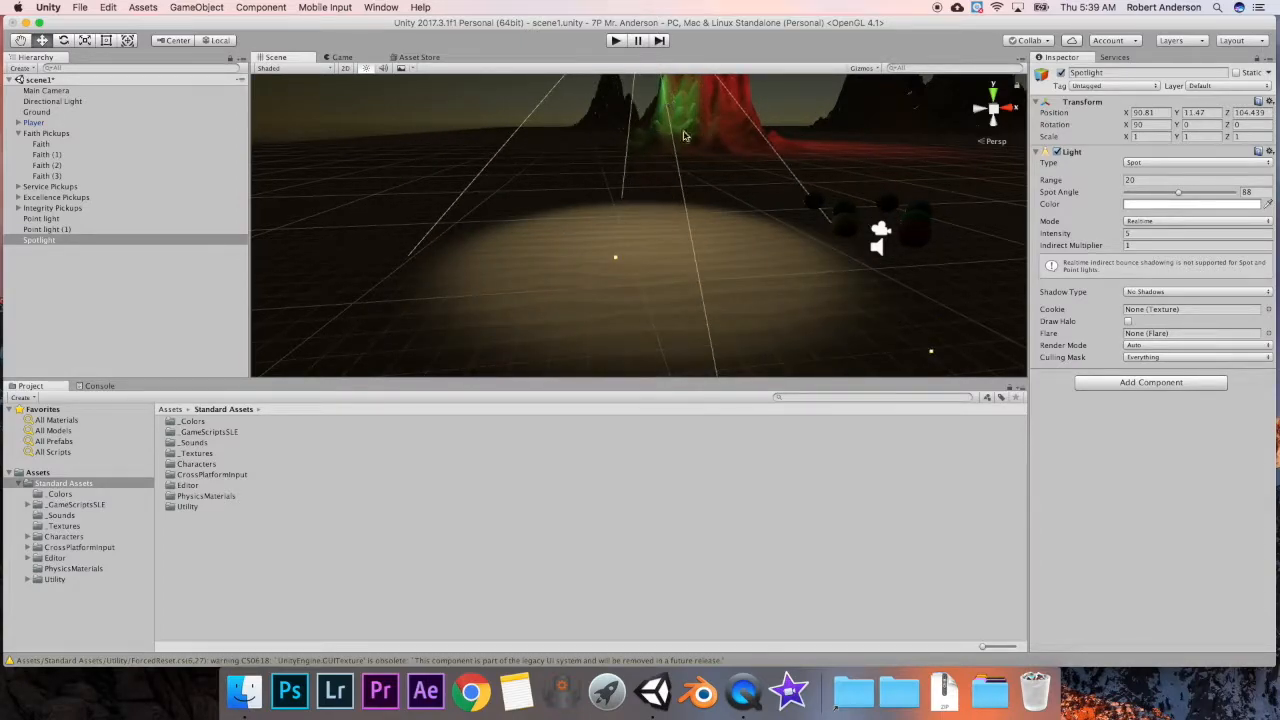
scroll(699, 236, "down", 4)
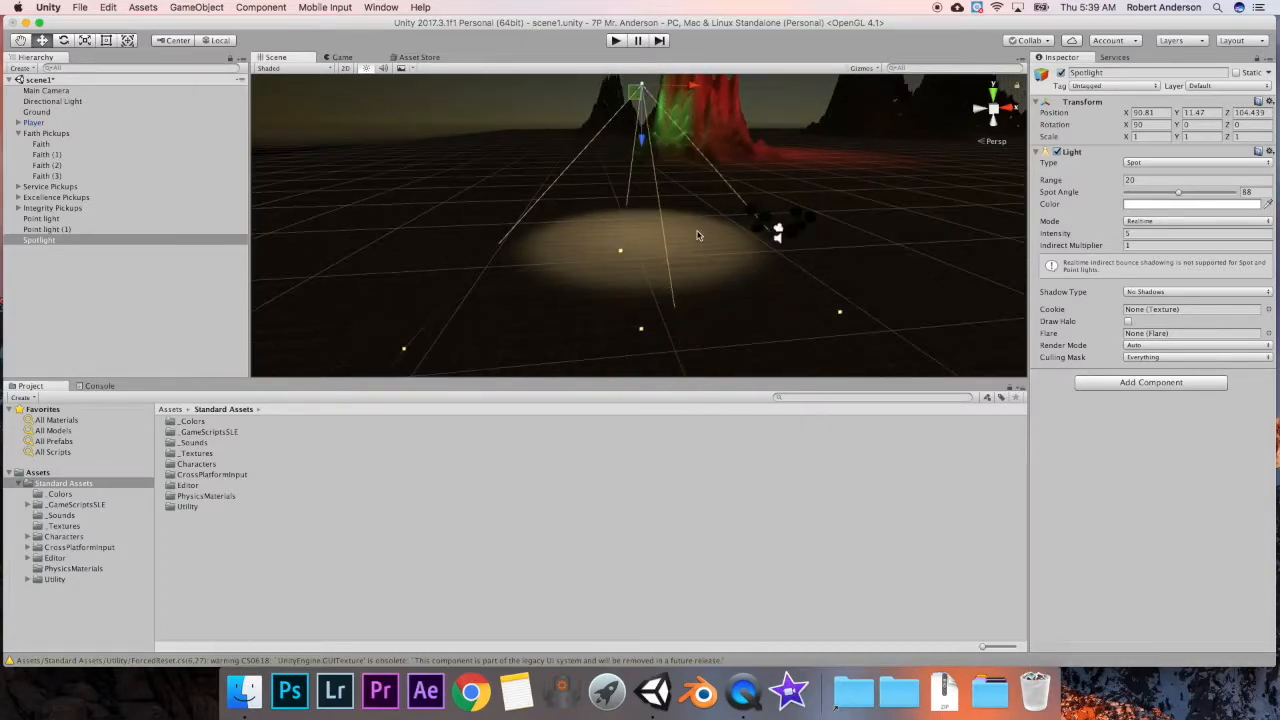
- Change the Spotlight's color to light blue, hex 3A9CEE
left_click(1190, 206)
left_click(966, 130)
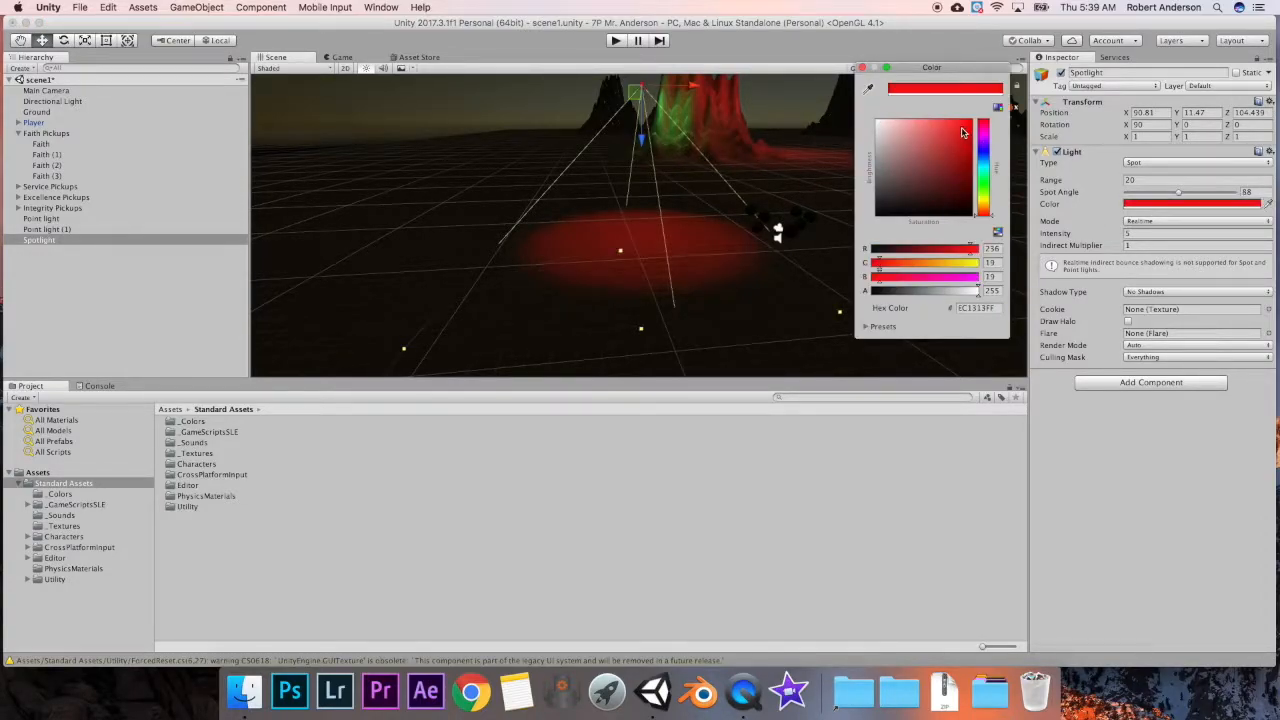
left_click(984, 160)
left_click_drag(955, 150, 948, 131)
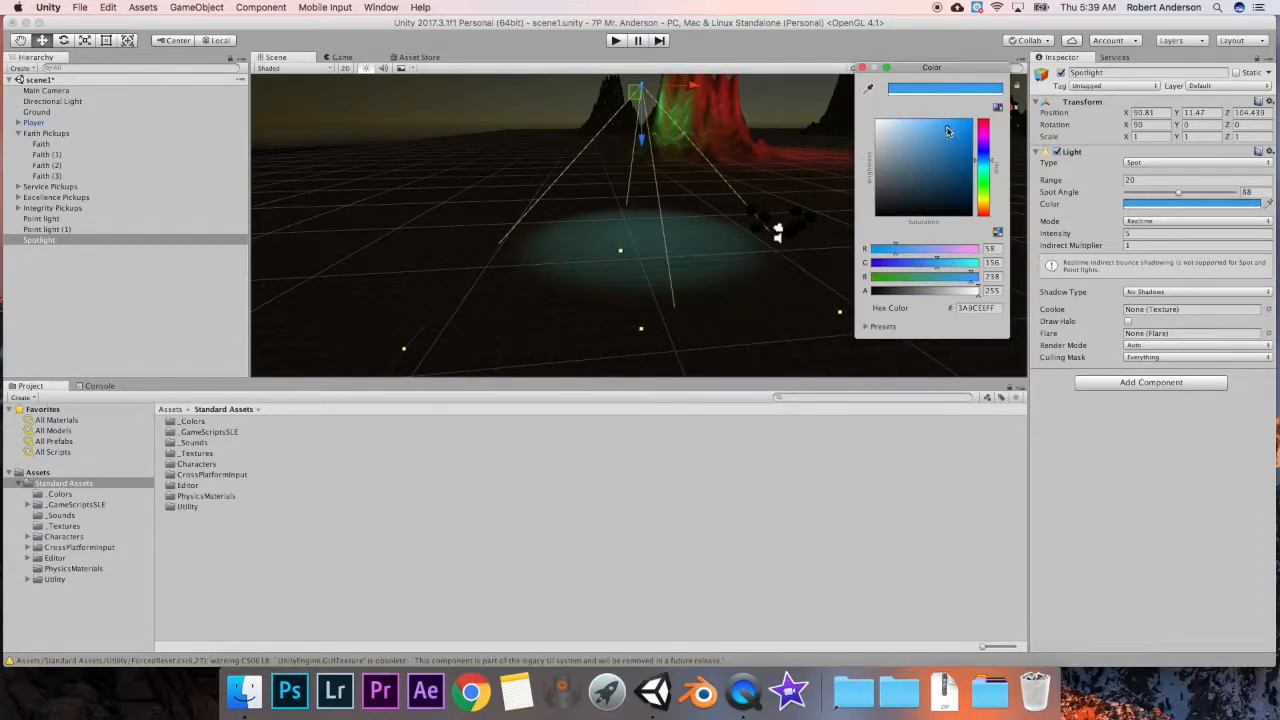
- Move the blue Spotlight to the foot of the lit mountain at about X 124.1, Y 11.5, Z 159.7
scroll(666, 91, "down", 4)
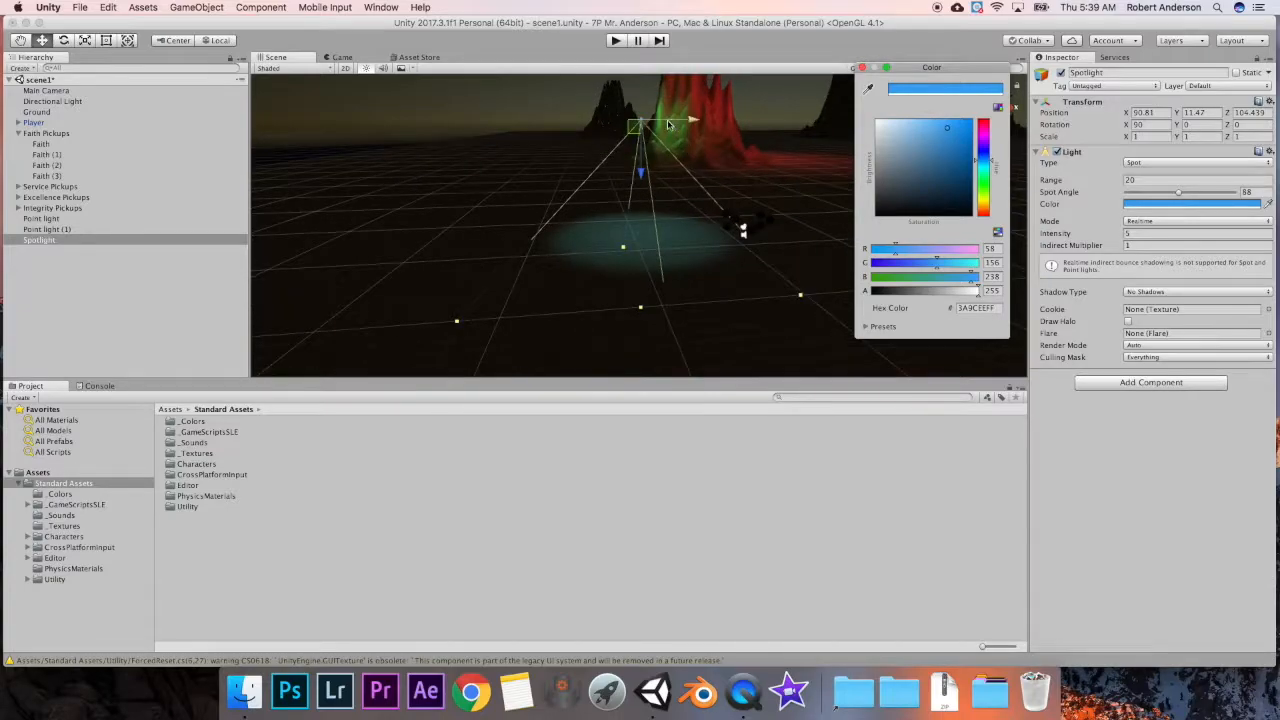
double_click(53, 243)
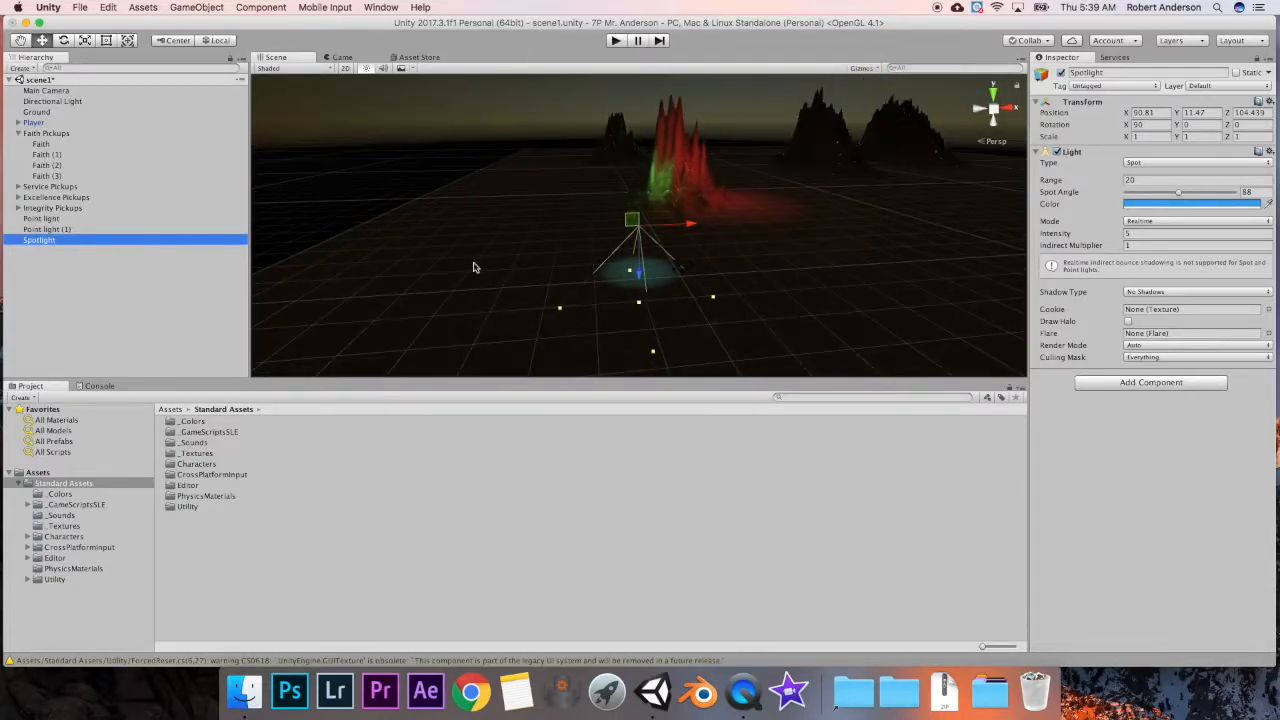
scroll(522, 266, "up", 5)
scroll(607, 288, "up", 2)
middle_click_drag(668, 285, 674, 251)
left_click_drag(697, 194, 984, 169)
scroll(743, 249, "down", 5)
left_click_drag(765, 205, 576, 82)
scroll(574, 84, "up", 3)
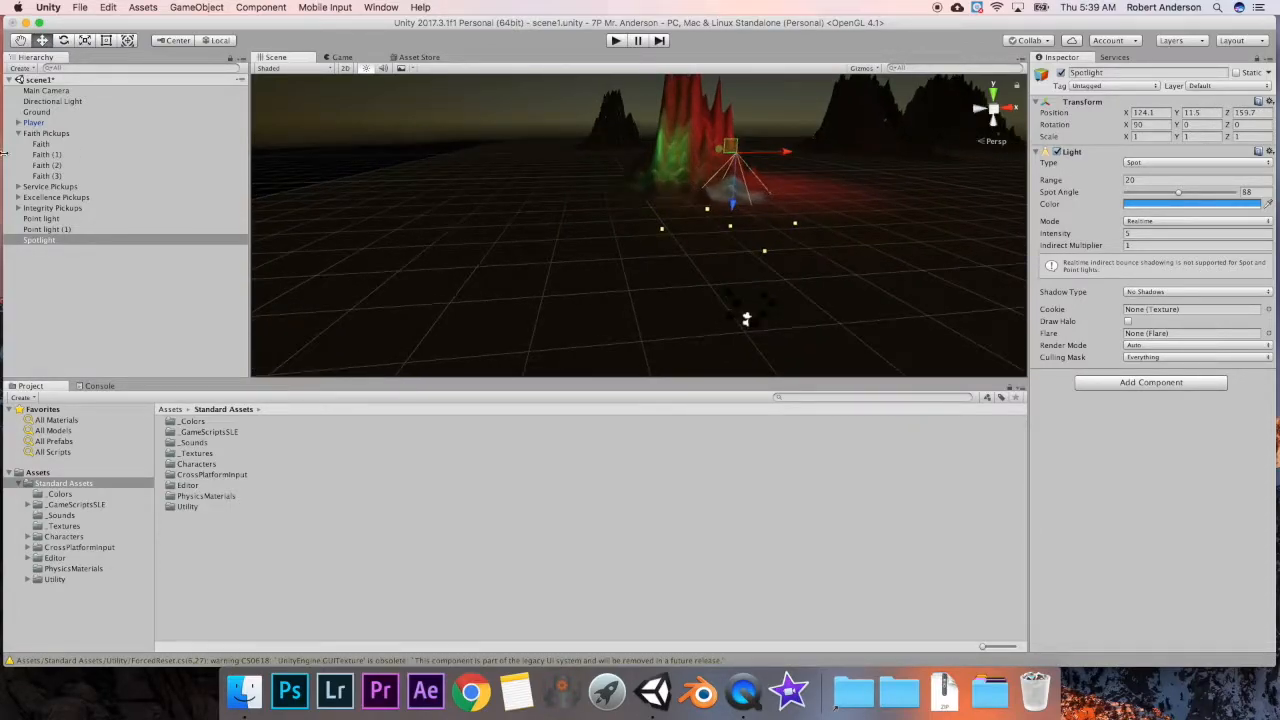
- Rotate the Spotlight toward the mountain to about X 47.6, Y 7.54, Z 5.58
double_click(80, 239)
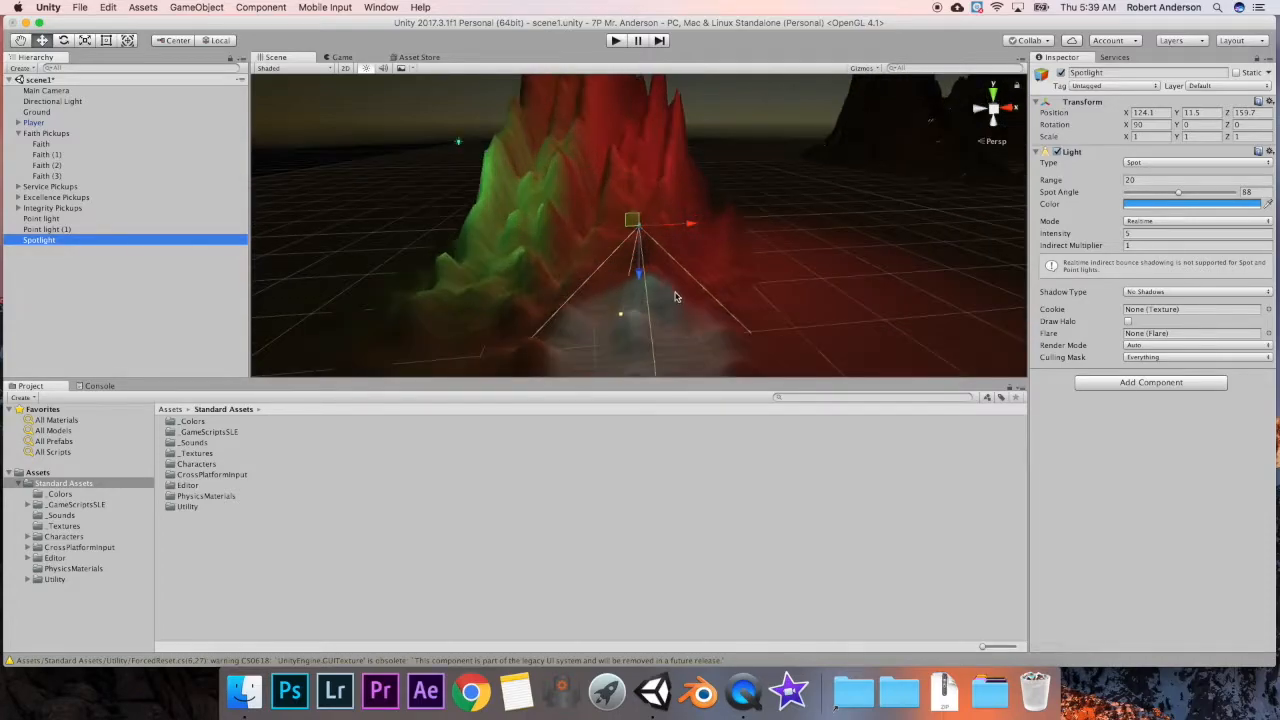
middle_click_drag(616, 279, 637, 226)
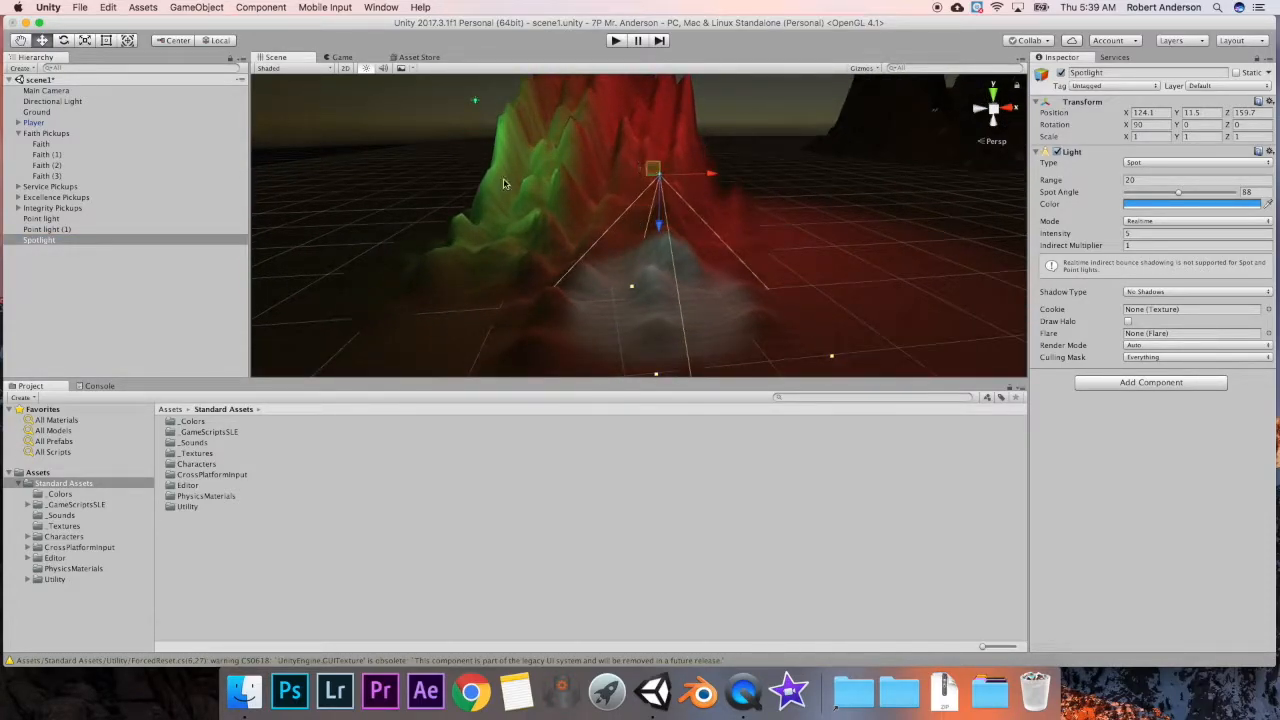
left_click(63, 40)
left_click_drag(669, 150, 682, 212)
mouse_move(642, 148)
left_mouse_down()
mouse_move(655, 150)
mouse_move(640, 175)
mouse_move(615, 168)
mouse_move(640, 162)
left_mouse_up()
- Change the Spotlight's color to magenta, hex DD3AEE
left_click(1190, 205)
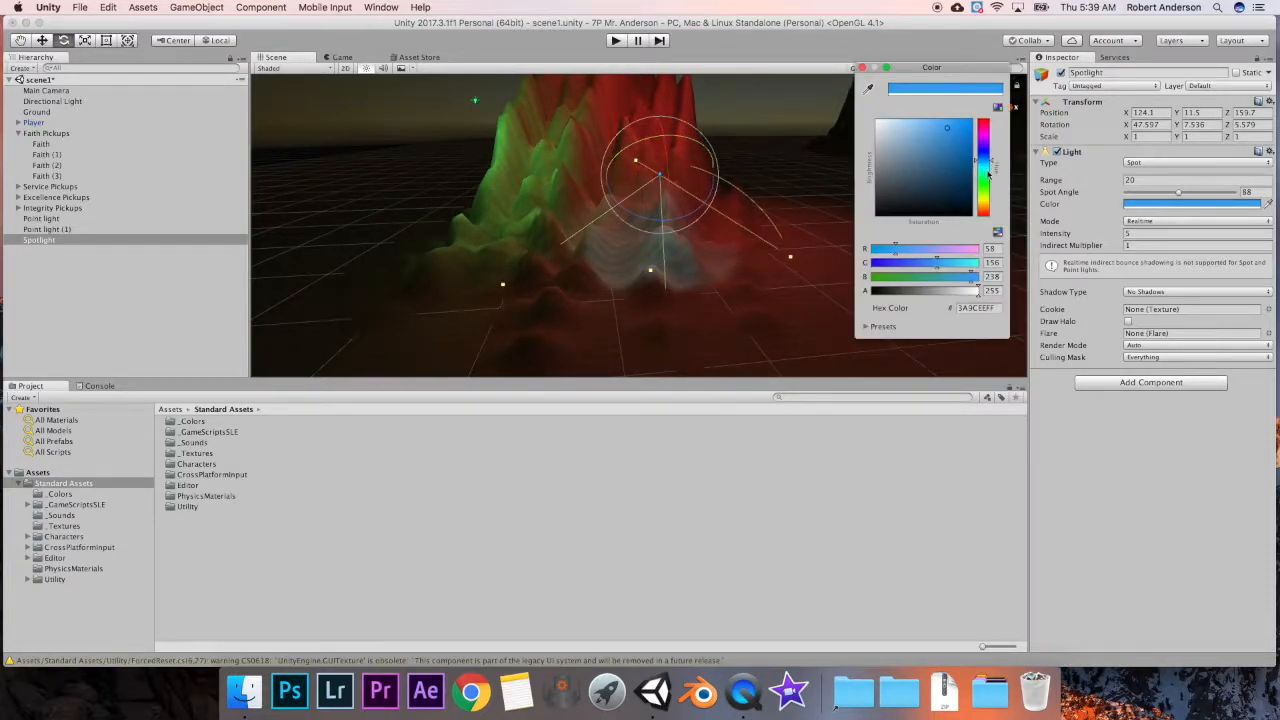
left_click_drag(987, 152, 987, 136)
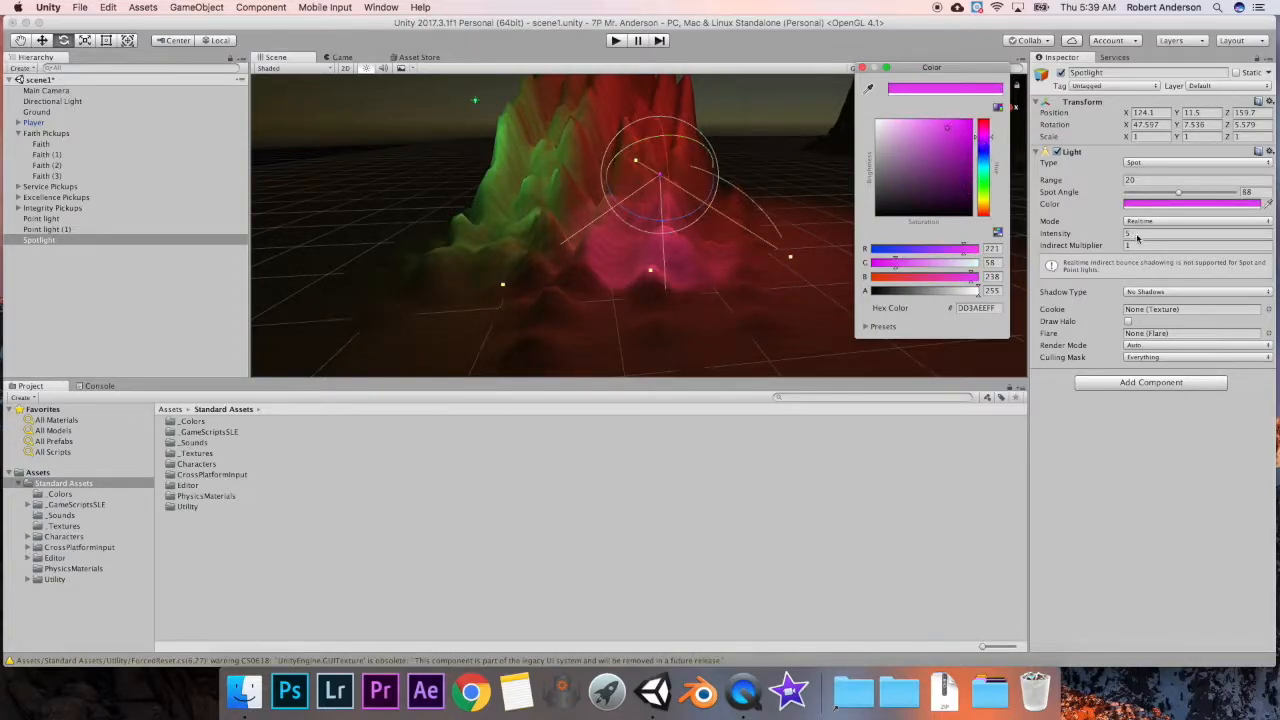
- Widen the Spotlight's spot angle to 139 and set its range to 30
left_click_drag(1182, 194, 1213, 200)
left_click(1149, 180)
type("30")
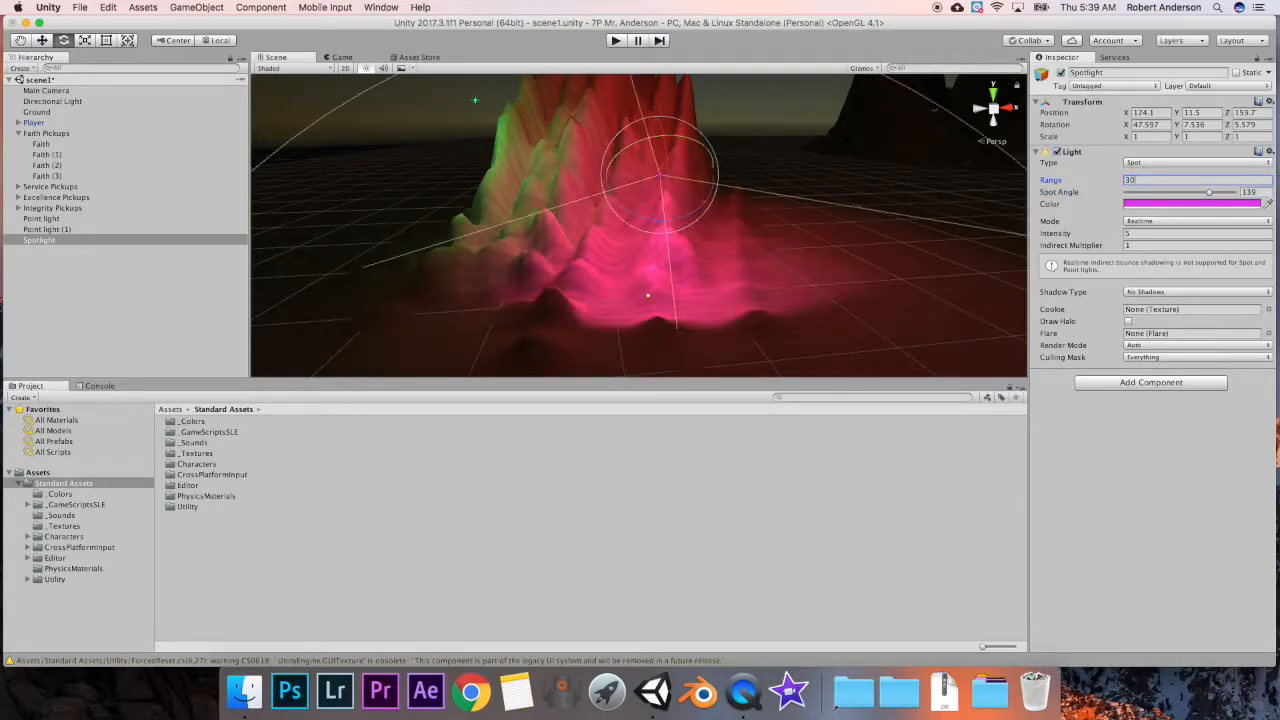
- Move the magenta Spotlight up over the lit mountain to about X 112.2, Y 23.5, Z 149.3
scroll(727, 204, "down", 2)
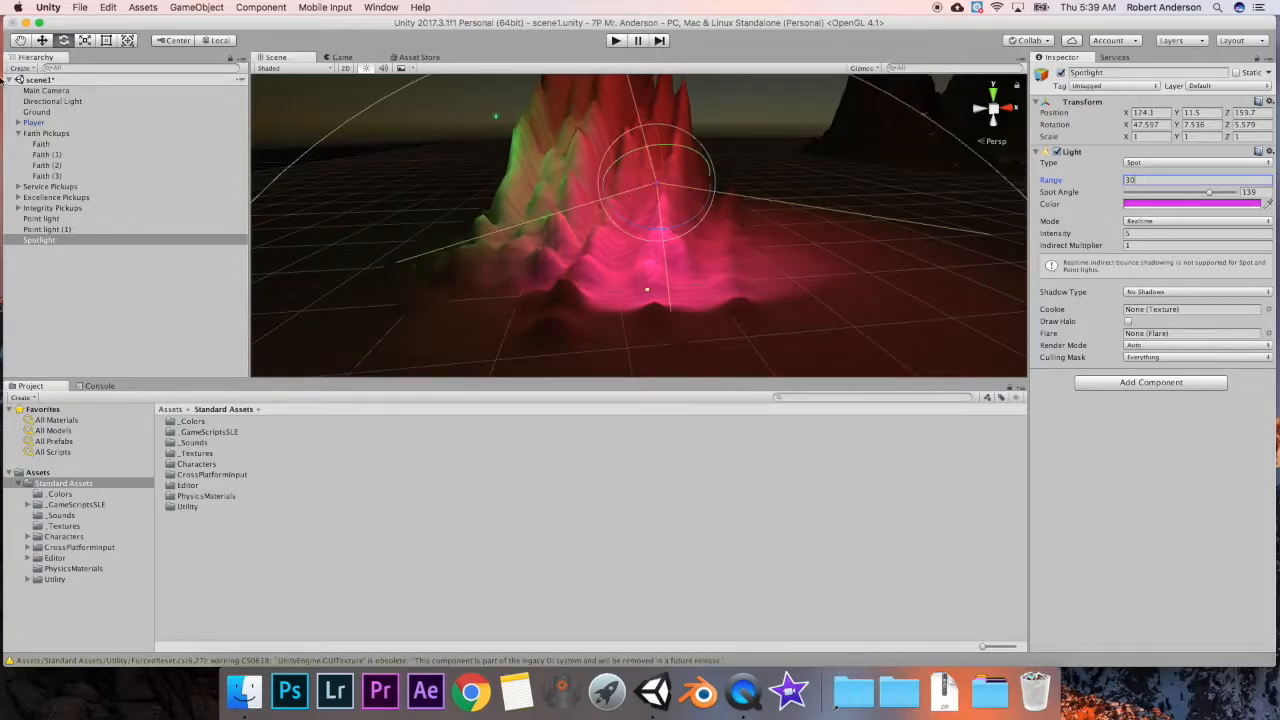
left_click(43, 40)
scroll(665, 217, "down", 3)
middle_click_drag(689, 261, 800, 181)
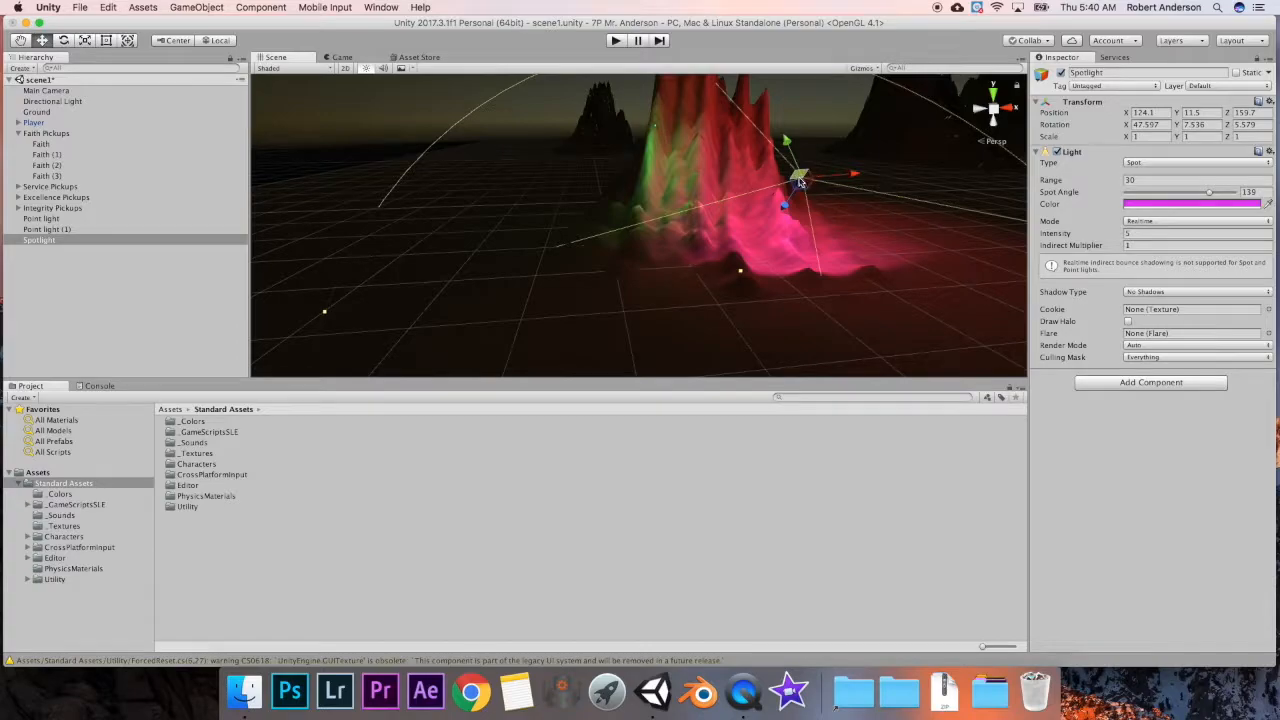
left_click_drag(800, 181, 753, 147)
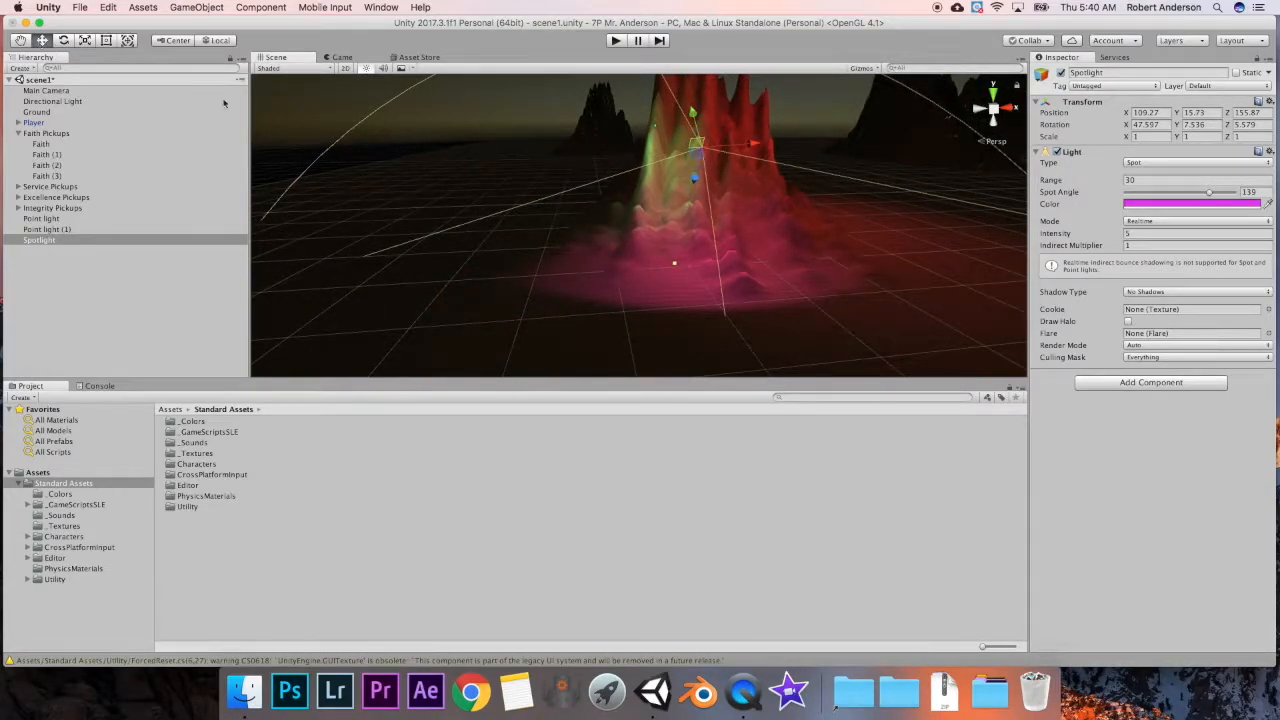
mouse_move(705, 152)
left_mouse_down()
mouse_move(762, 132)
mouse_move(752, 116)
mouse_move(607, 116)
mouse_move(700, 150)
mouse_move(850, 177)
mouse_move(762, 146)
mouse_move(755, 130)
mouse_move(712, 163)
left_mouse_up()
scroll(746, 200, "down", 5)
left_click_drag(670, 205, 733, 198)
left_click_drag(743, 190, 713, 191)
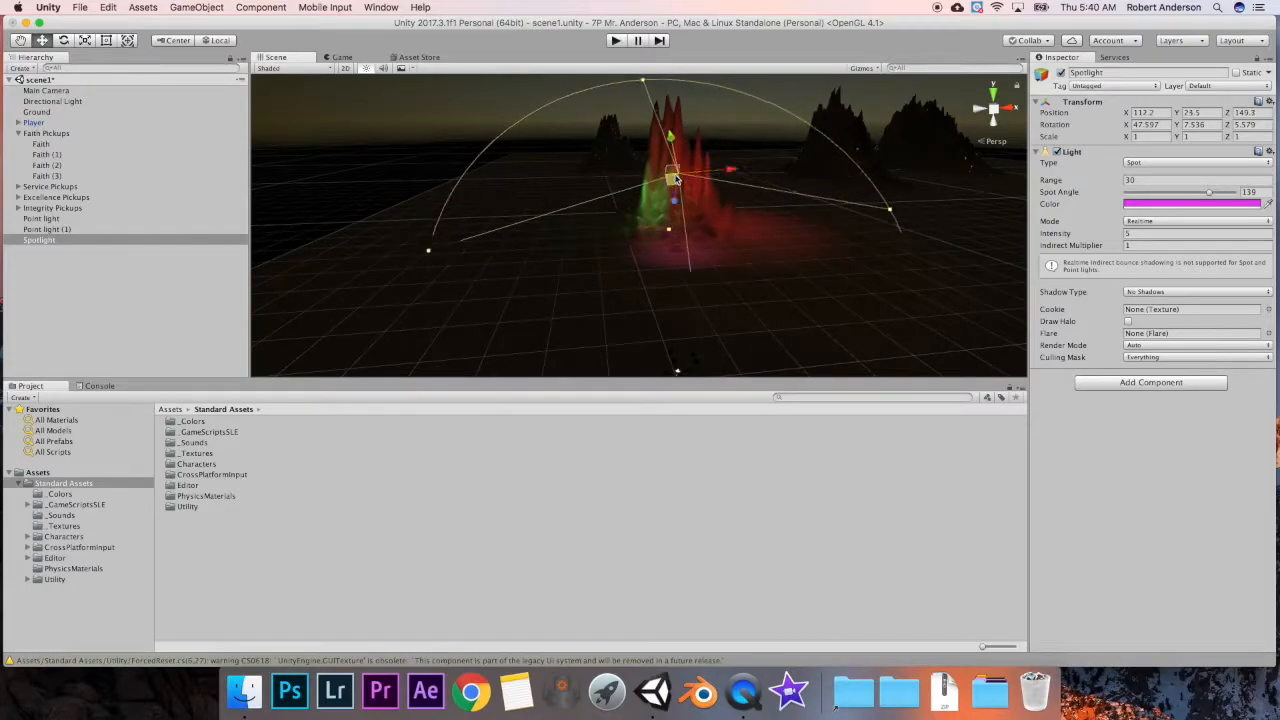
- Rotate the Directional Light to about X -47.5, Y -274.4, Z 30.7 to change how it lights the distant mountains
double_click(80, 101)
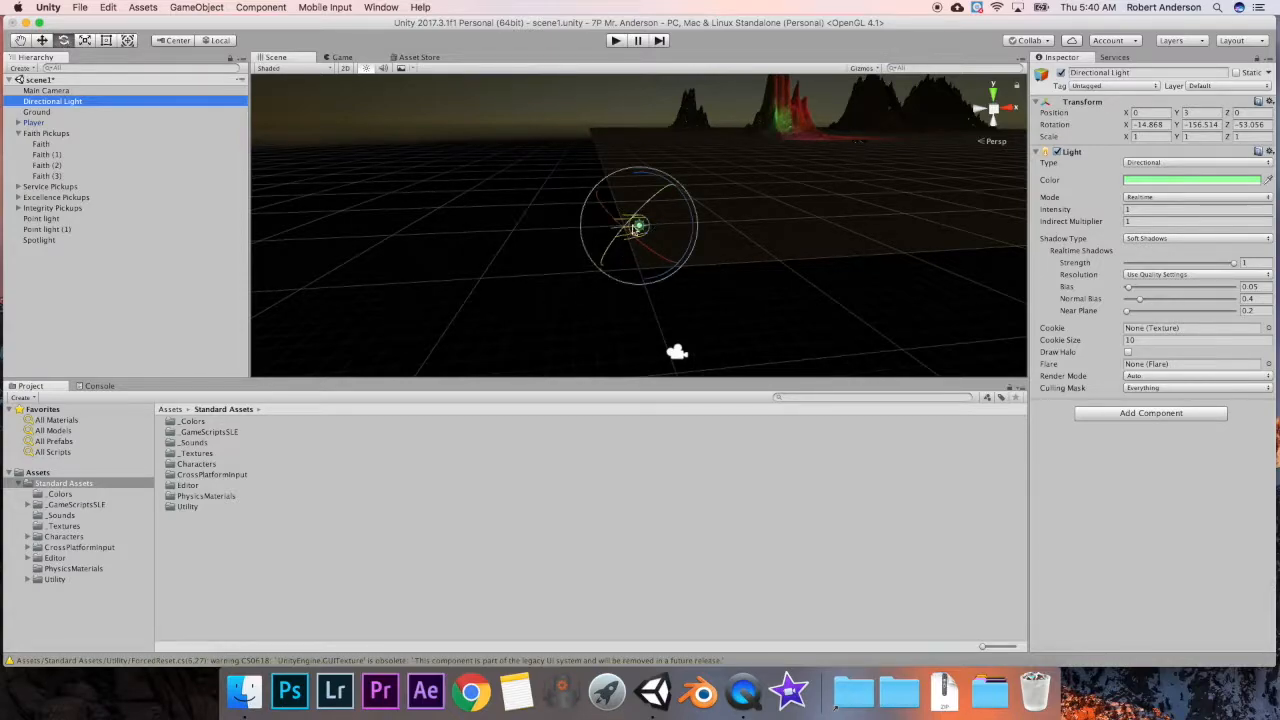
left_click_drag(636, 226, 667, 193)
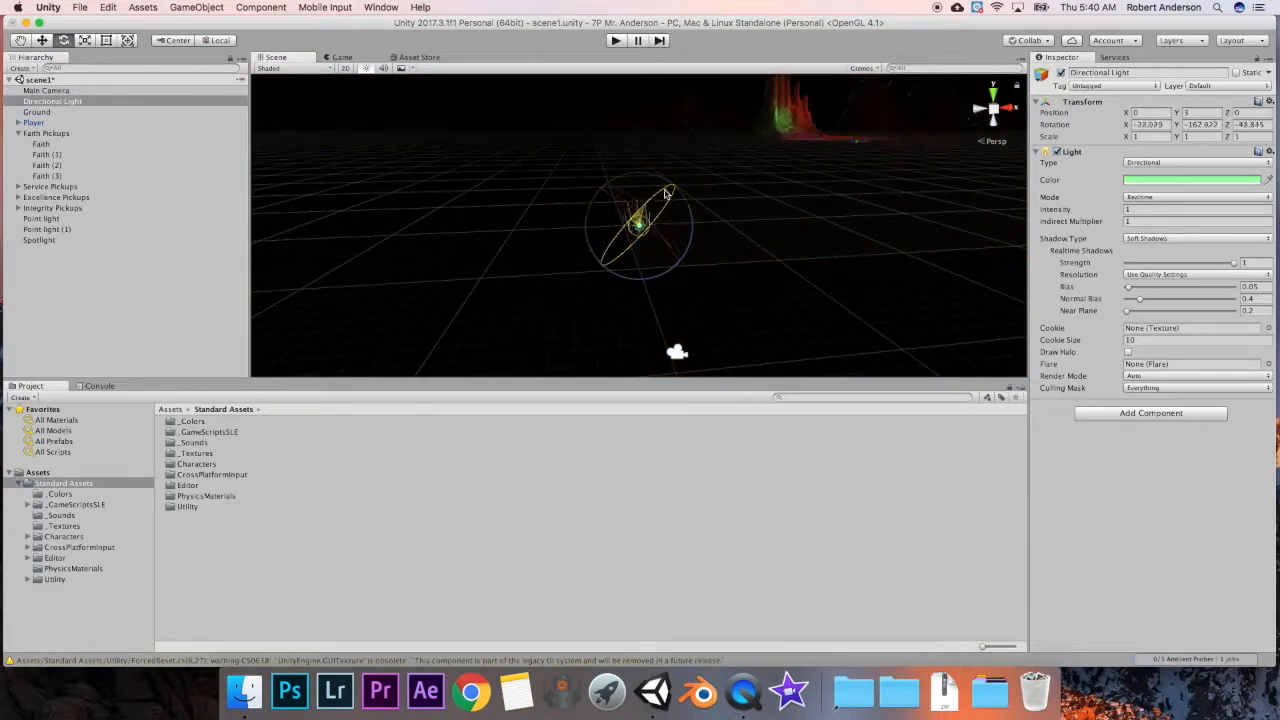
left_click_drag(783, 177, 865, 183)
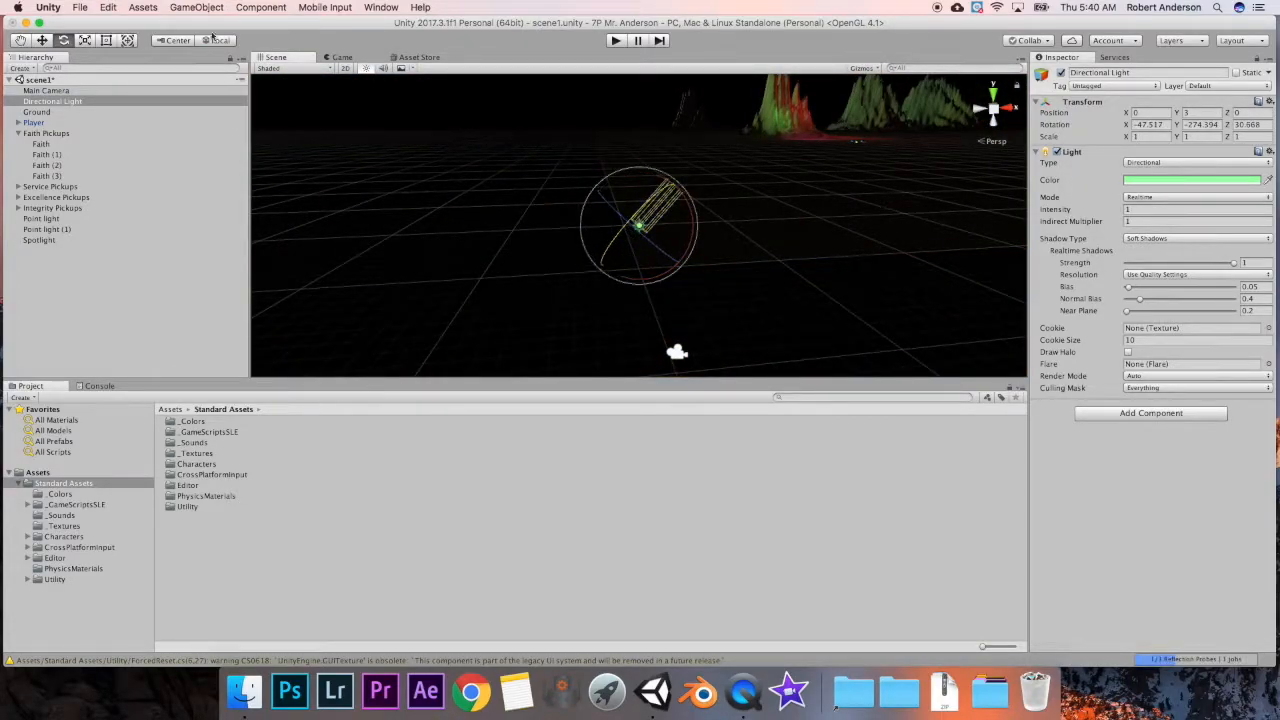
- Play the scene and walk the player up to the colored mountain to check the lighting in the game
left_click(615, 40)
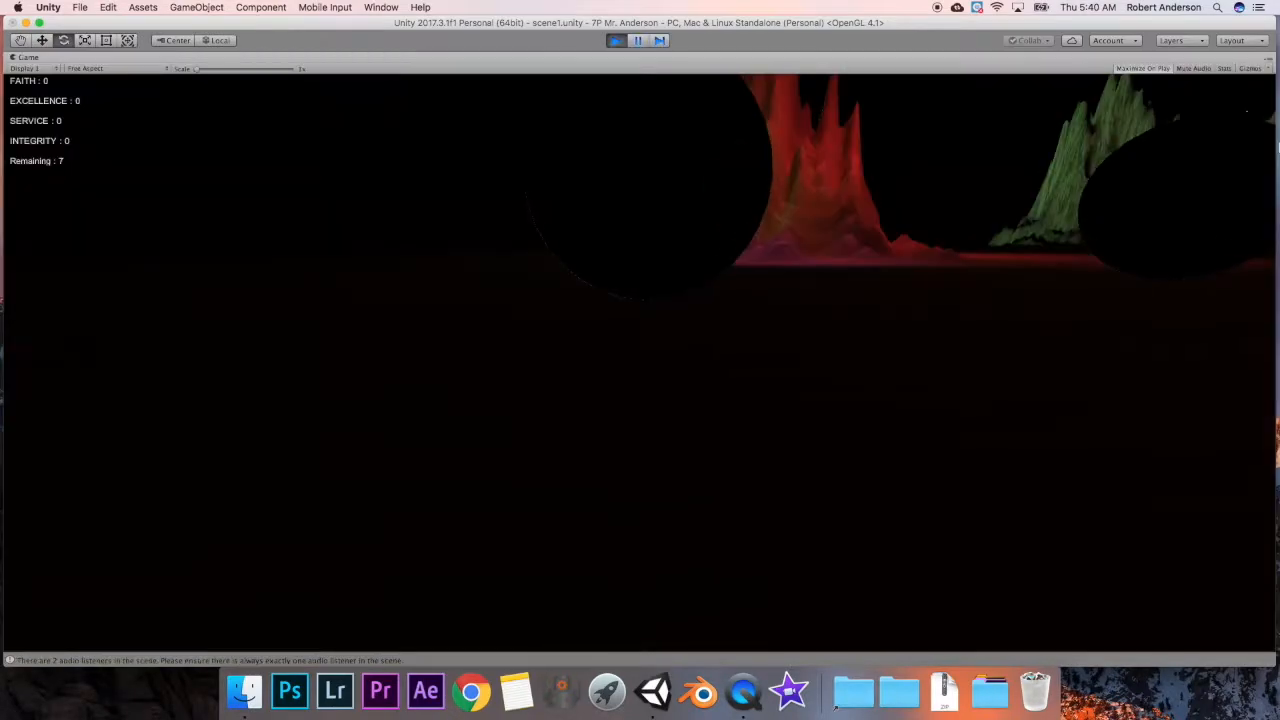
key("w")
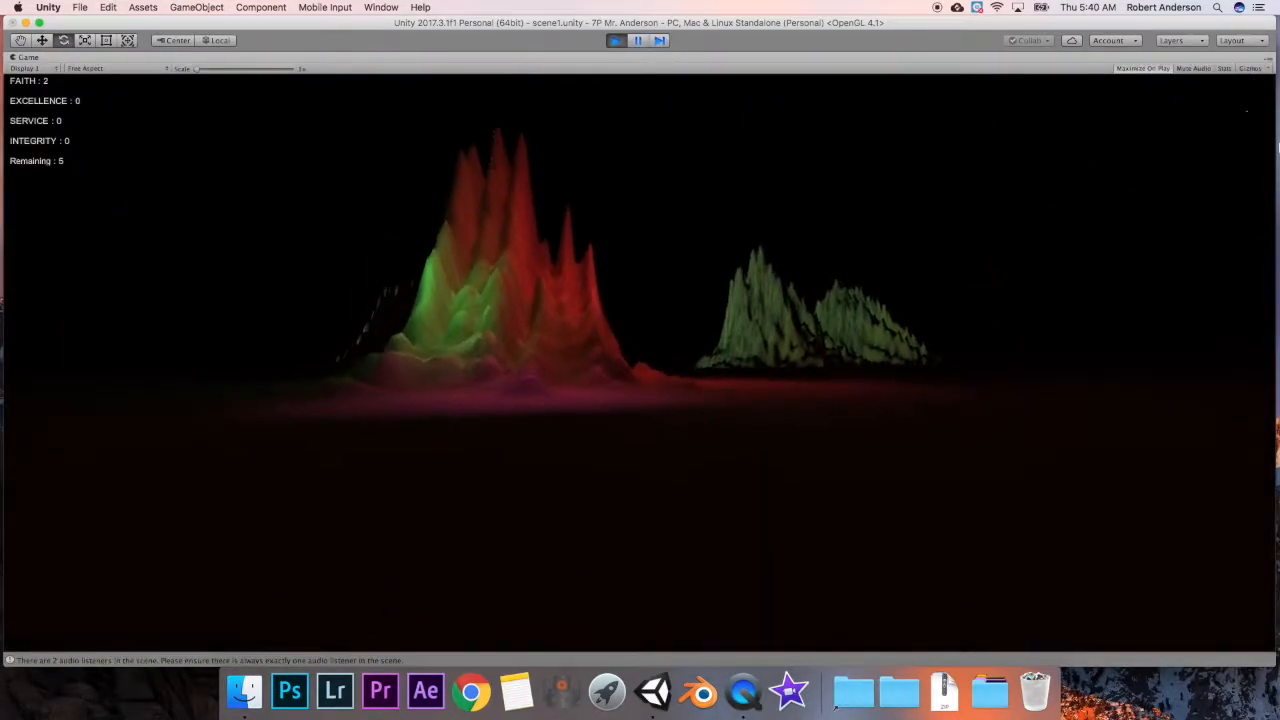
key("w")
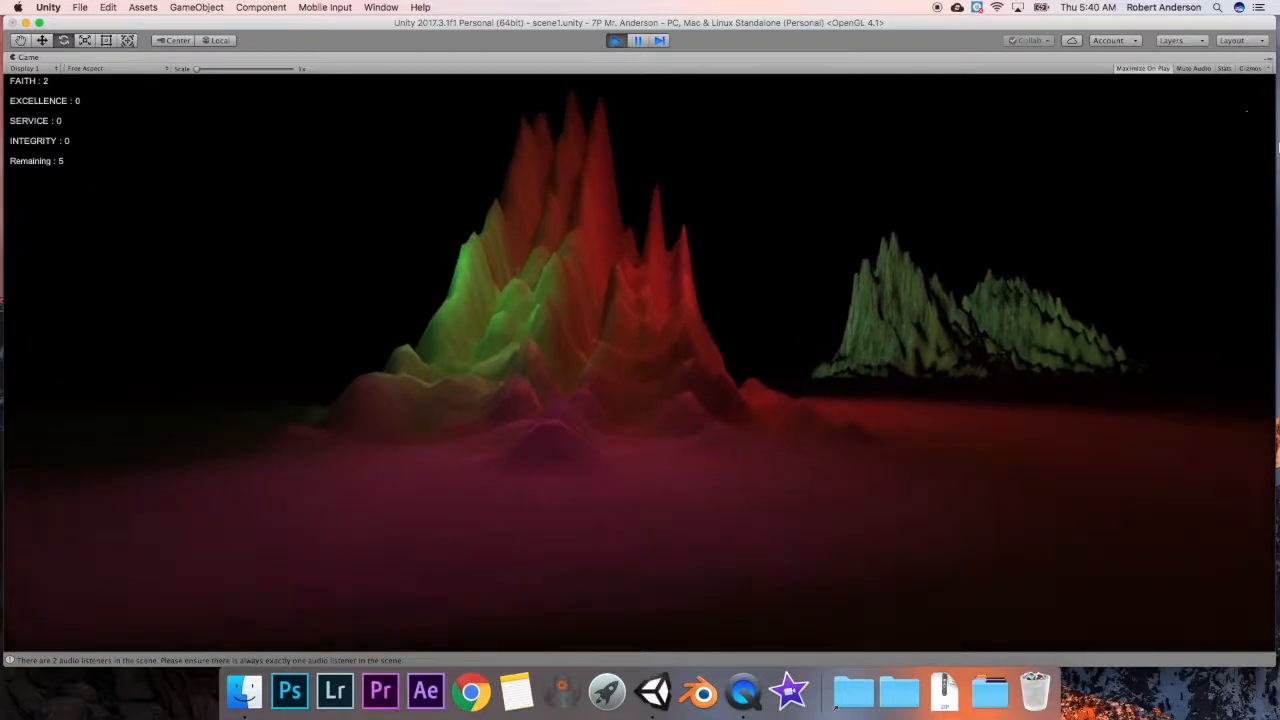
key("w")
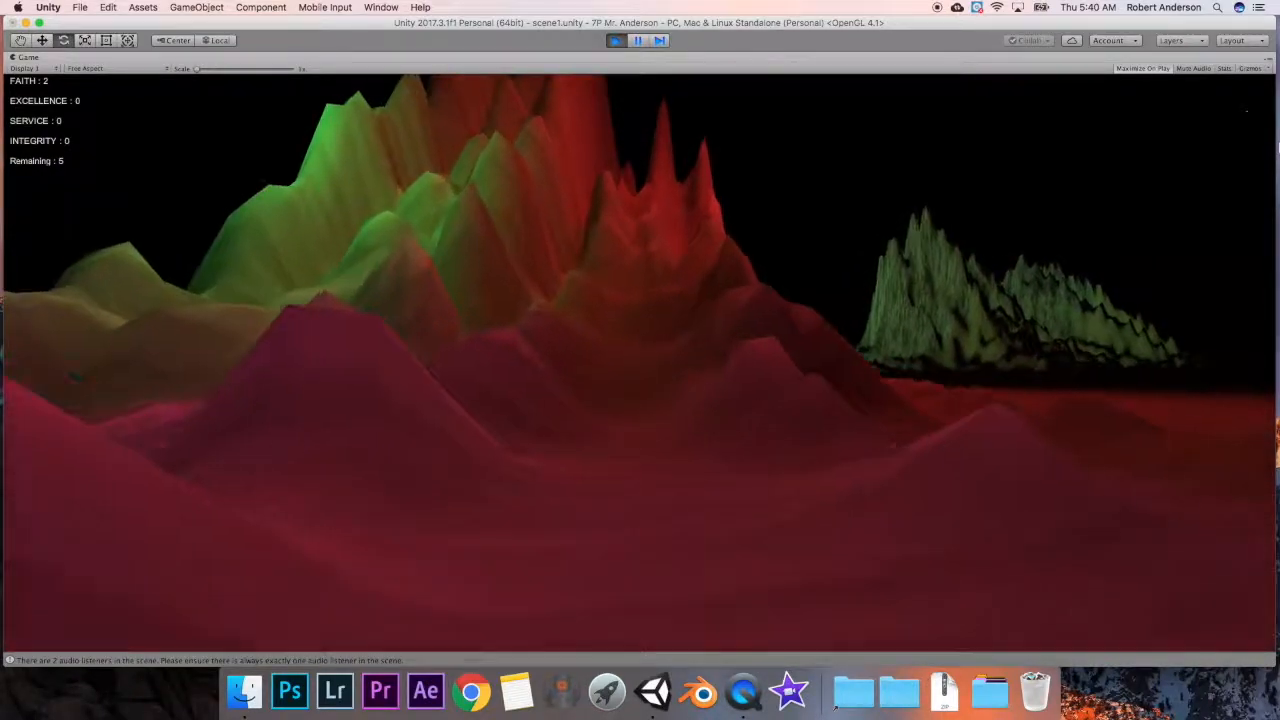
key("w")
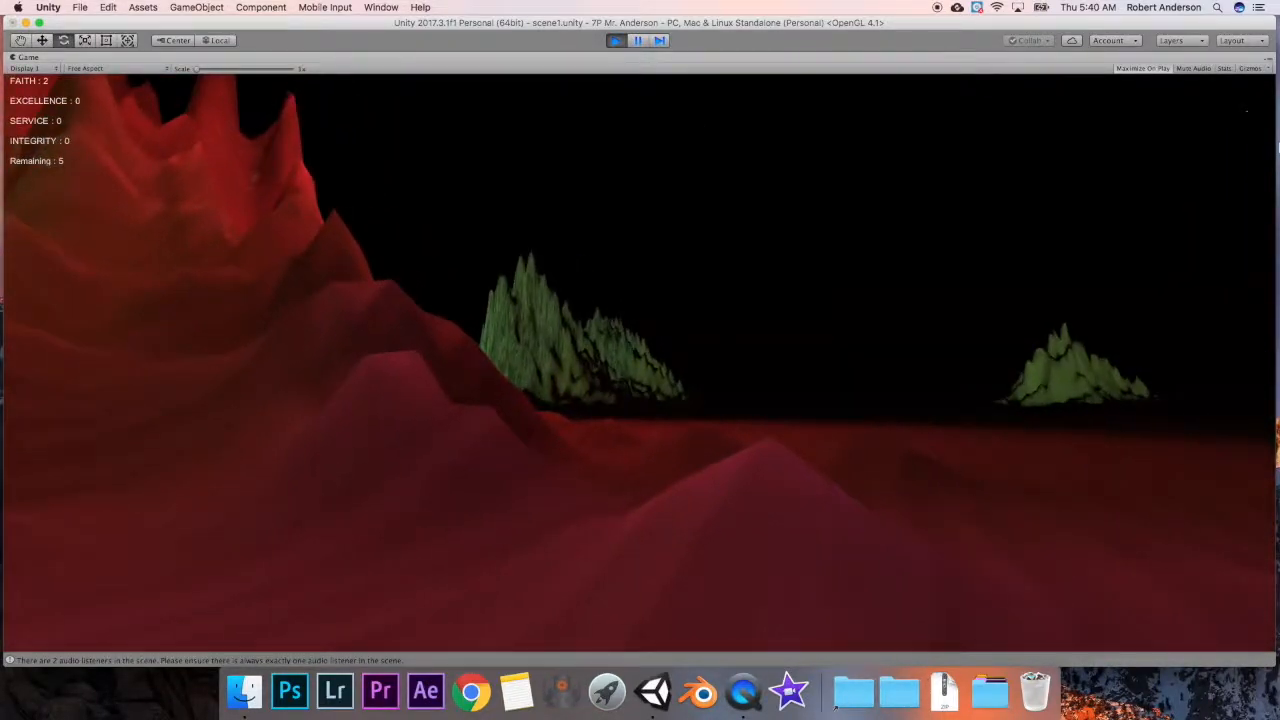